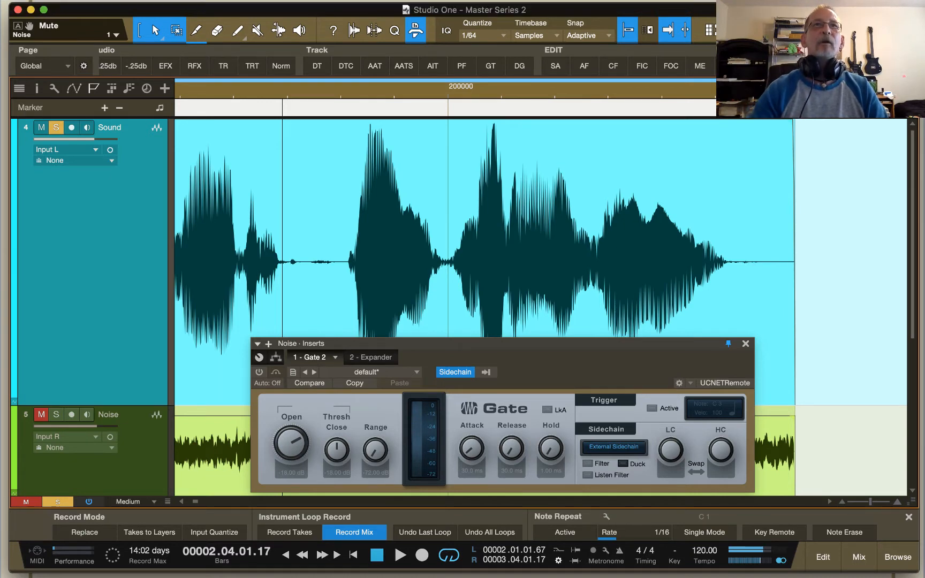
# Step: Look through the ADSR, multi-stage envelope and gate/expander/compressor threshold diagrams in the Sound track's Snapshot plug-in
pyautogui.moveTo(924, 0); pyautogui.dragTo(492, 100)
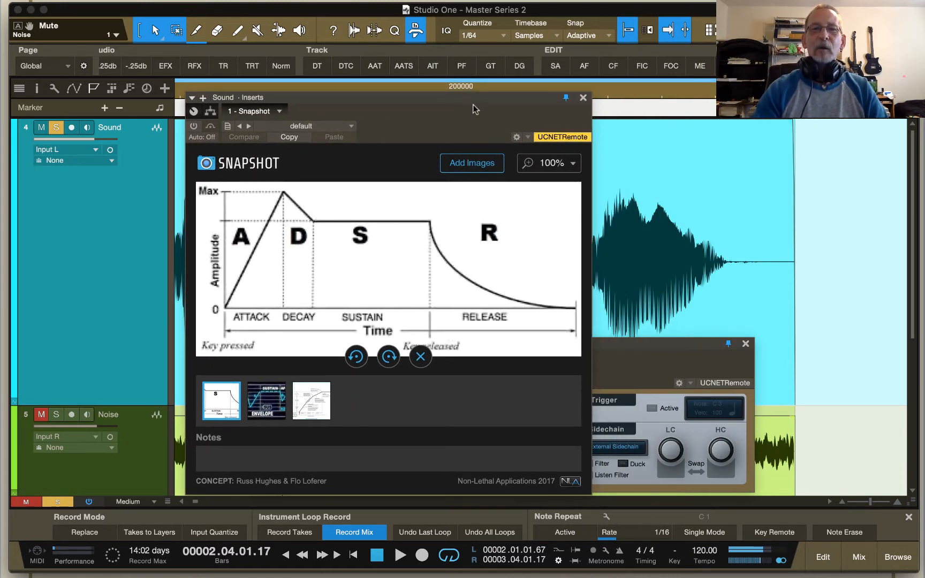
pyautogui.moveTo(473, 102); pyautogui.dragTo(546, 57)
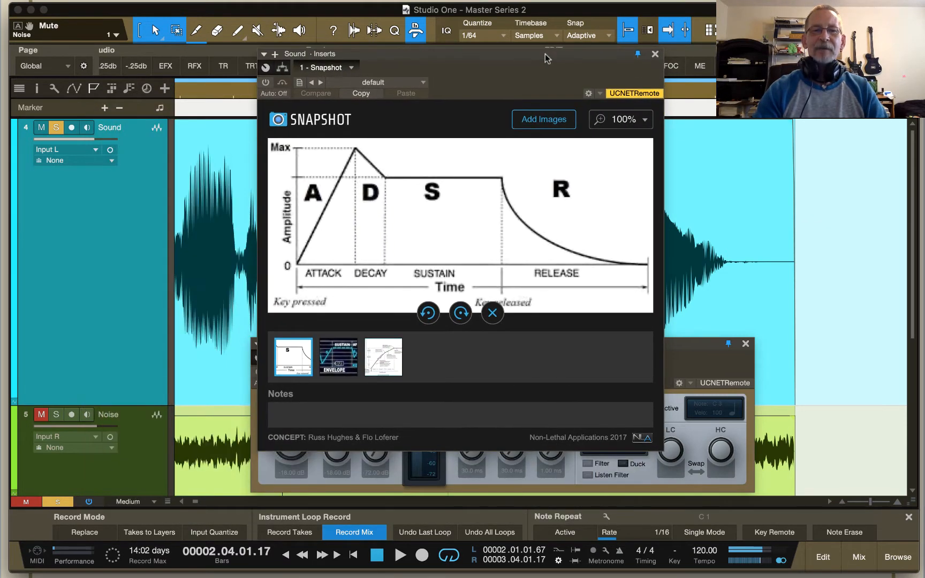
pyautogui.click(343, 354)
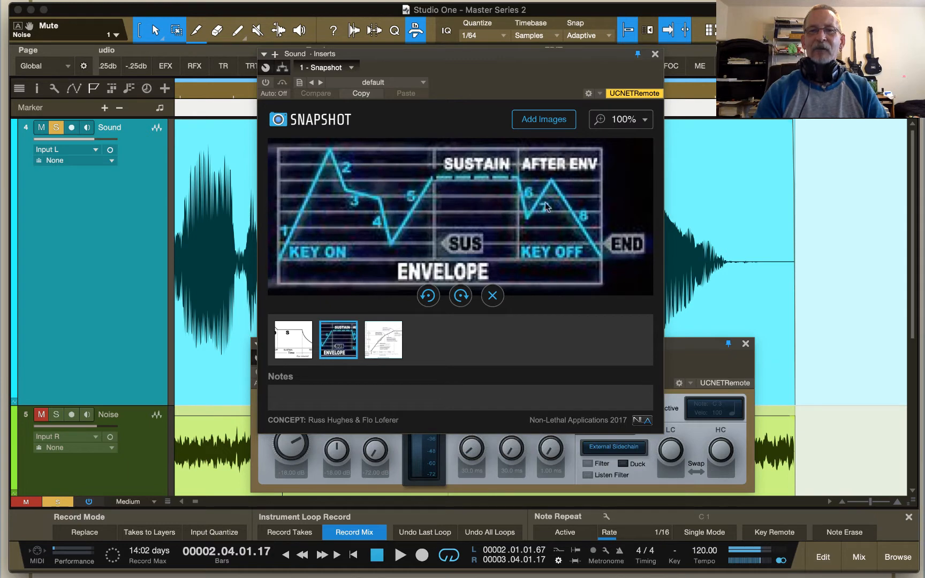
pyautogui.moveTo(494, 64); pyautogui.dragTo(458, 419)
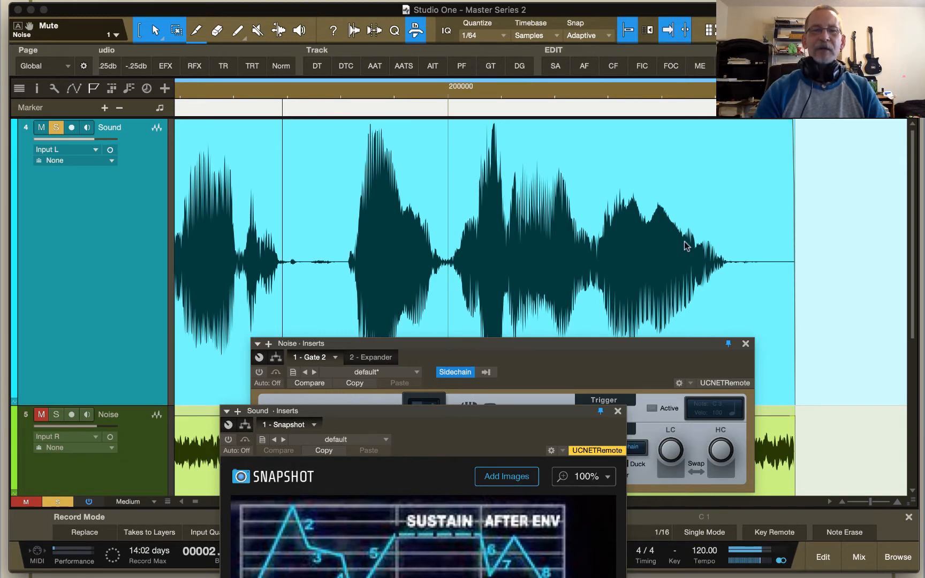
pyautogui.moveTo(467, 418); pyautogui.dragTo(474, 105)
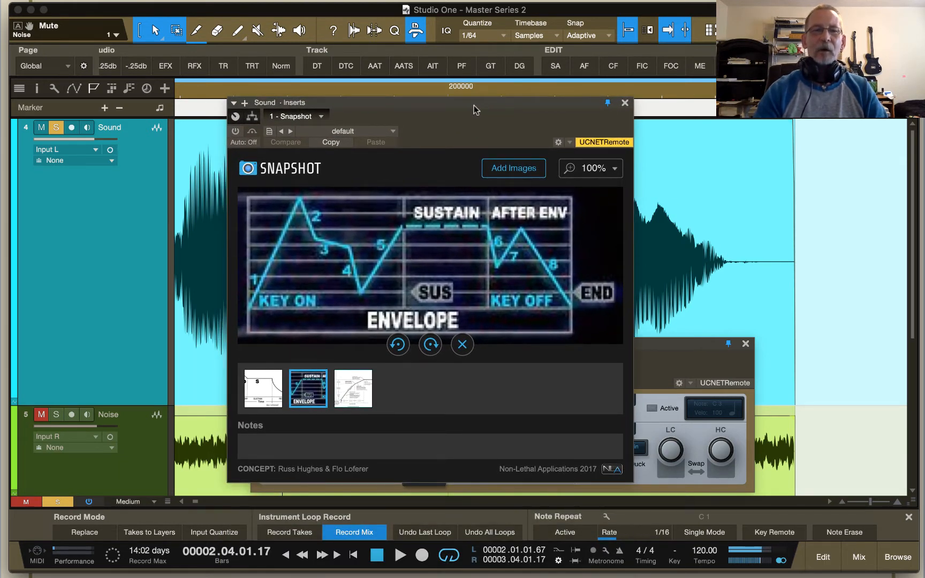
pyautogui.click(356, 382)
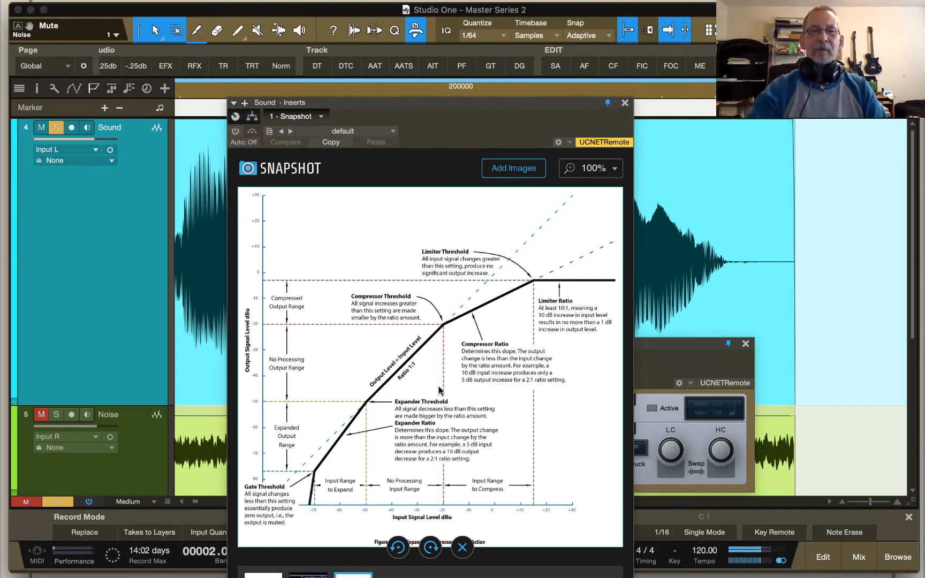
pyautogui.moveTo(464, 102); pyautogui.dragTo(924, 22)
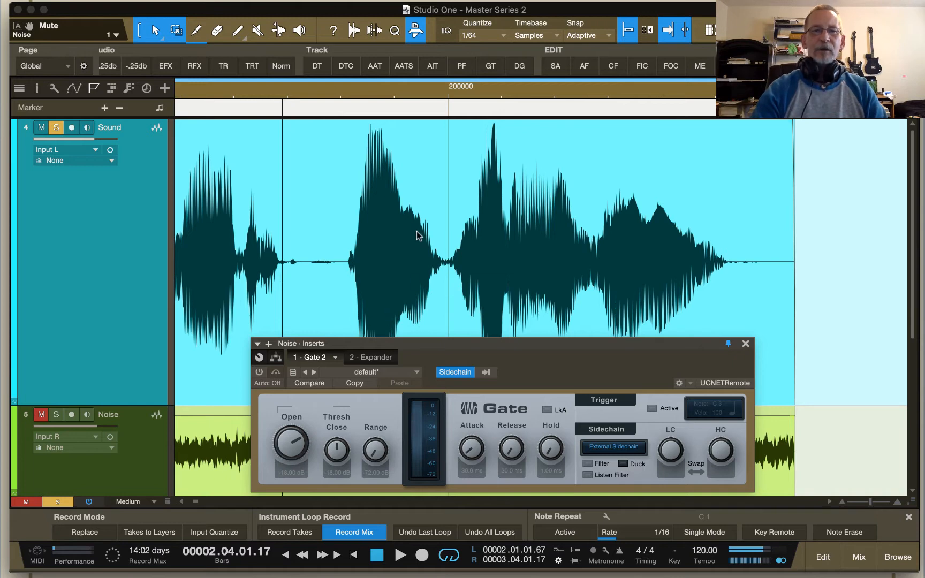
# Step: Bring the whole Sound and Noise clips into view and activate the Gate insert on the Noise track
pyautogui.hscroll(-3, 417, 236)
pyautogui.hscroll(-4, 417, 236)
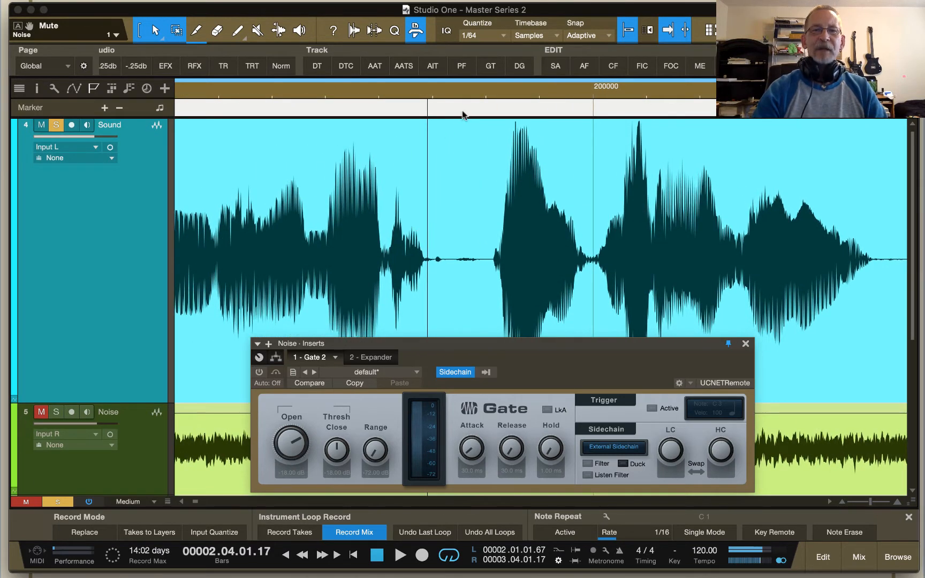
pyautogui.scroll(-2, 464, 96)
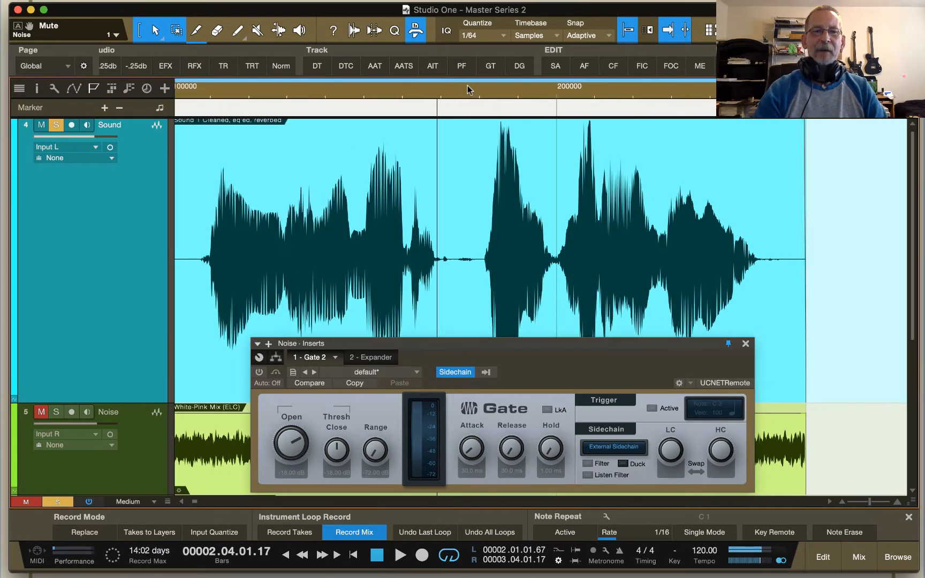
pyautogui.click(440, 348)
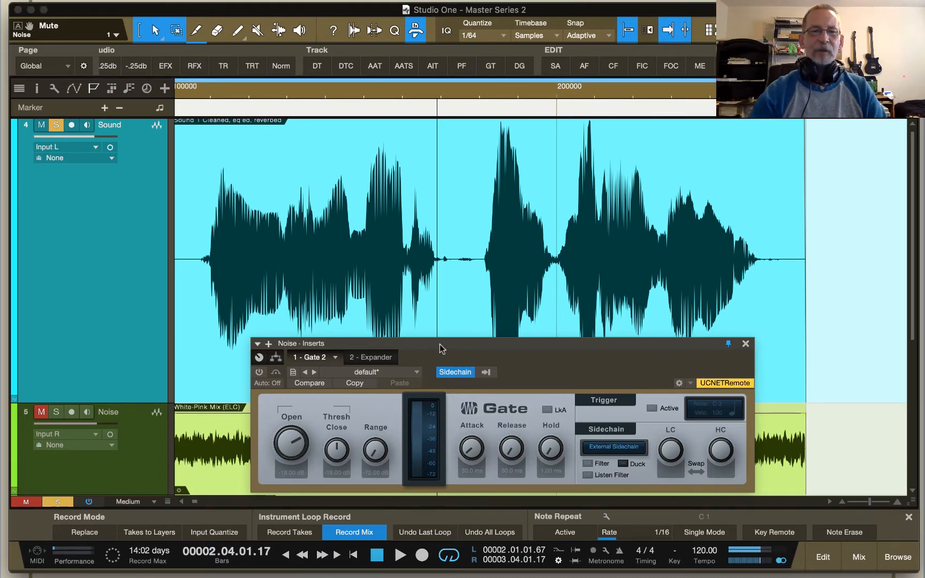
pyautogui.hscroll(-2, 426, 166)
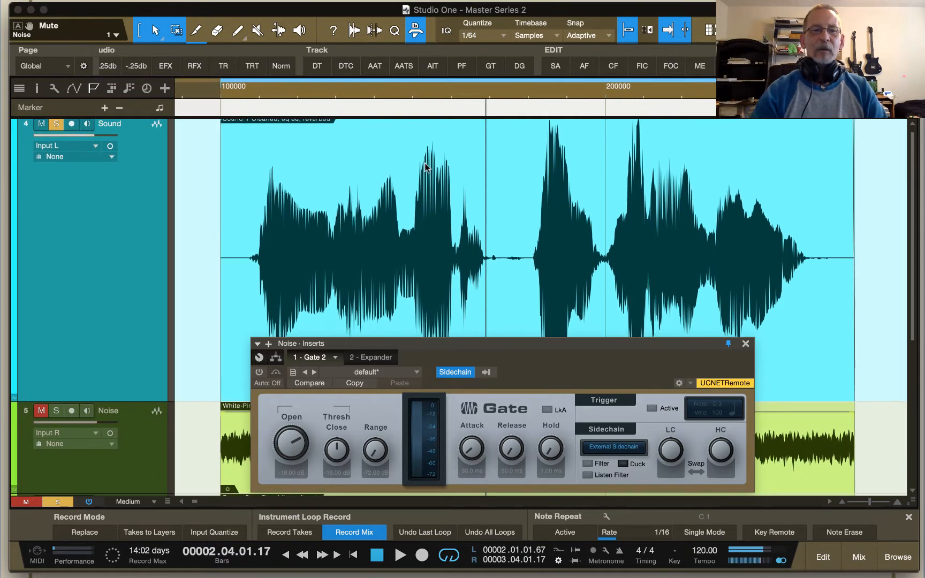
pyautogui.scroll(1, 426, 166)
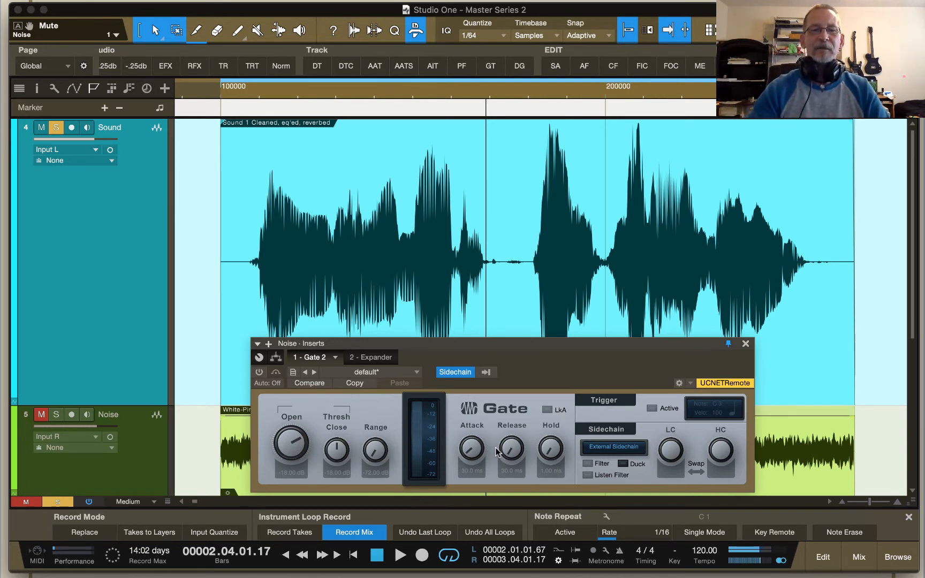
pyautogui.moveTo(498, 347); pyautogui.dragTo(497, 270)
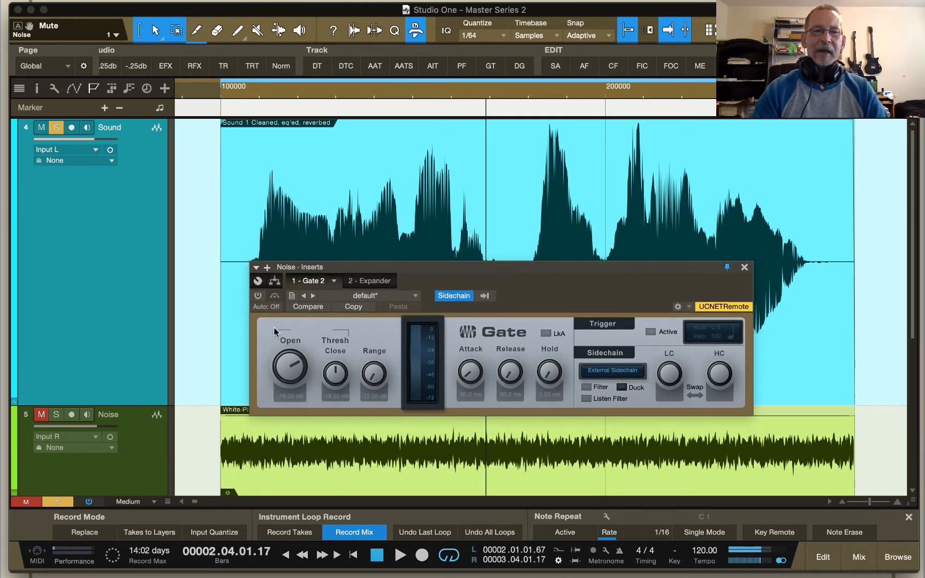
pyautogui.click(258, 295)
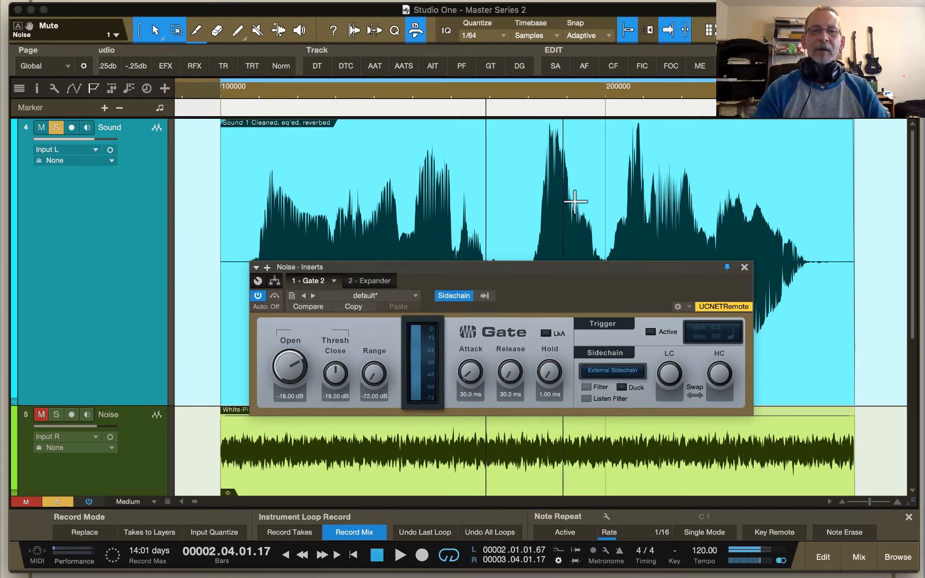
# Step: Compare the controls of the Noise track's Expander with the Gate, briefly activating the Expander to examine its curve
pyautogui.click(378, 281)
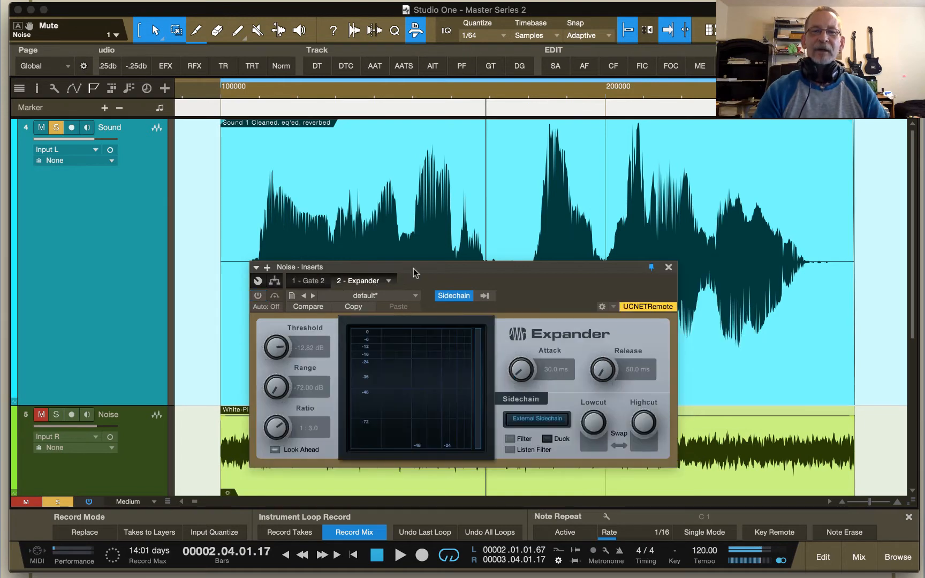
pyautogui.moveTo(413, 273); pyautogui.dragTo(425, 206)
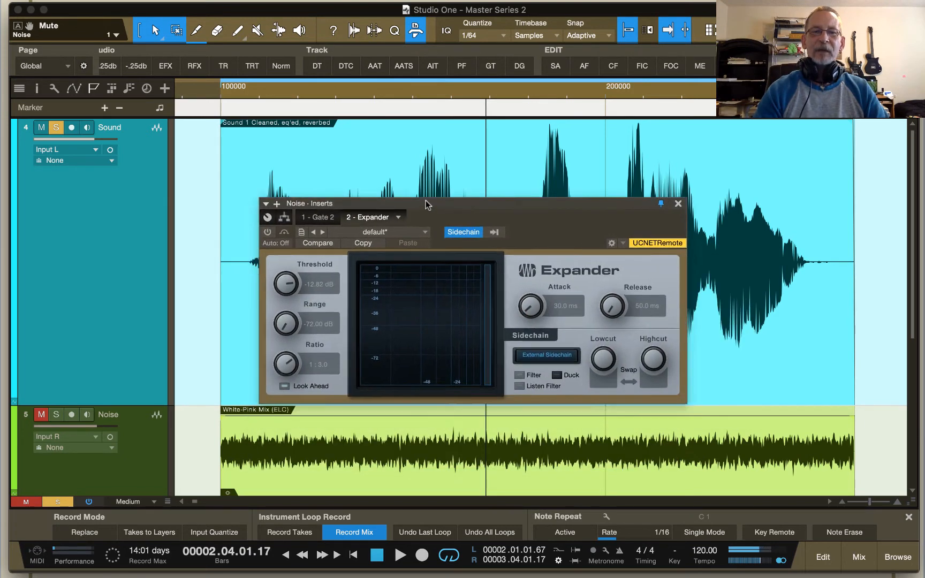
pyautogui.click(270, 229)
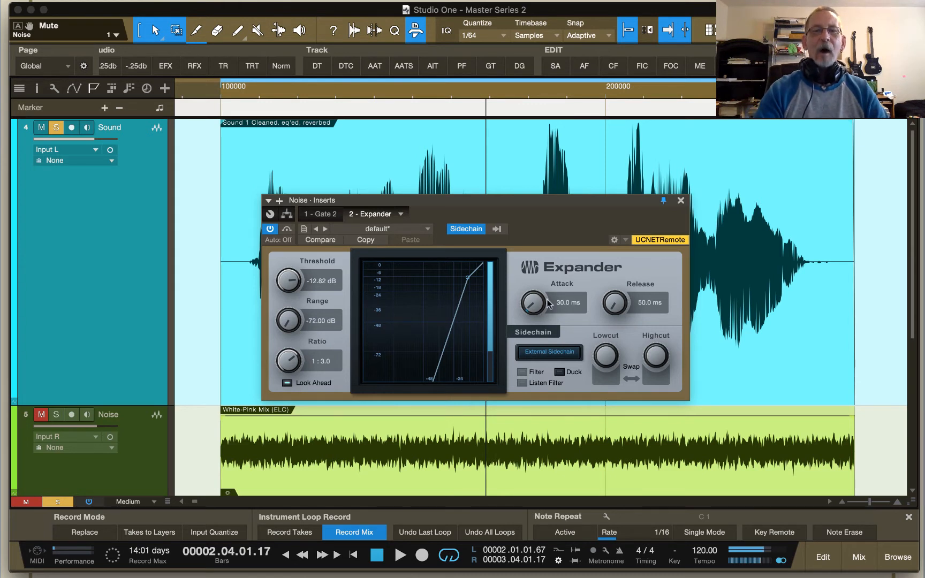
pyautogui.click(270, 229)
pyautogui.click(324, 215)
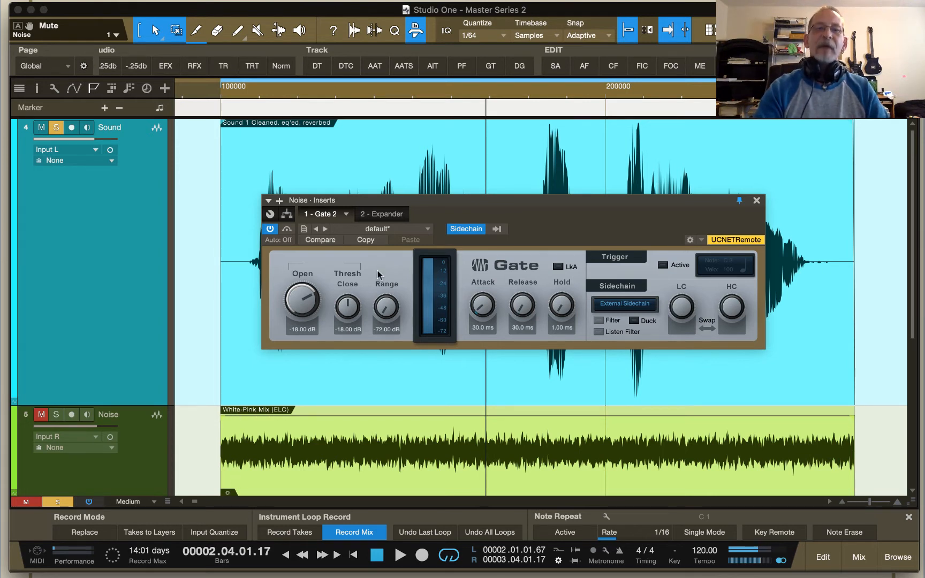
pyautogui.click(393, 215)
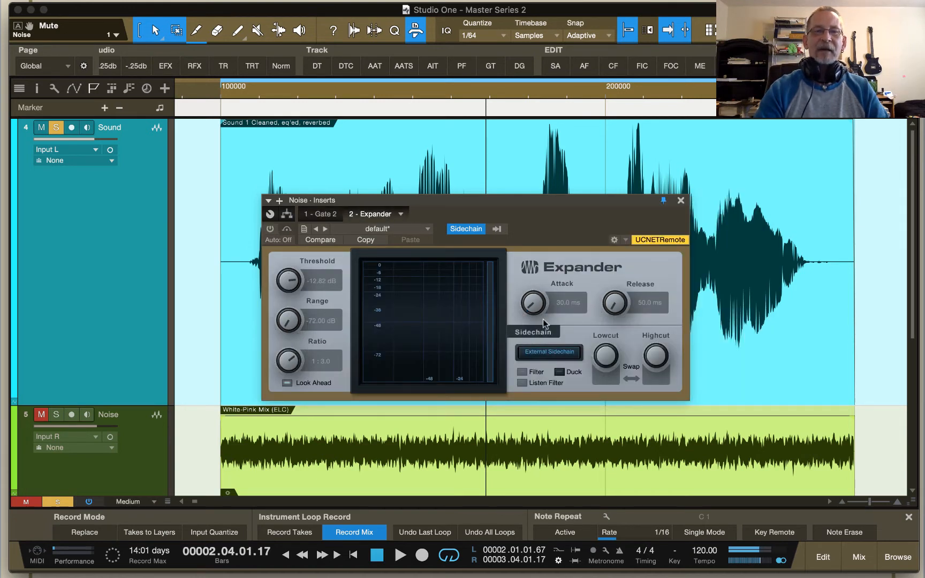
pyautogui.click(320, 214)
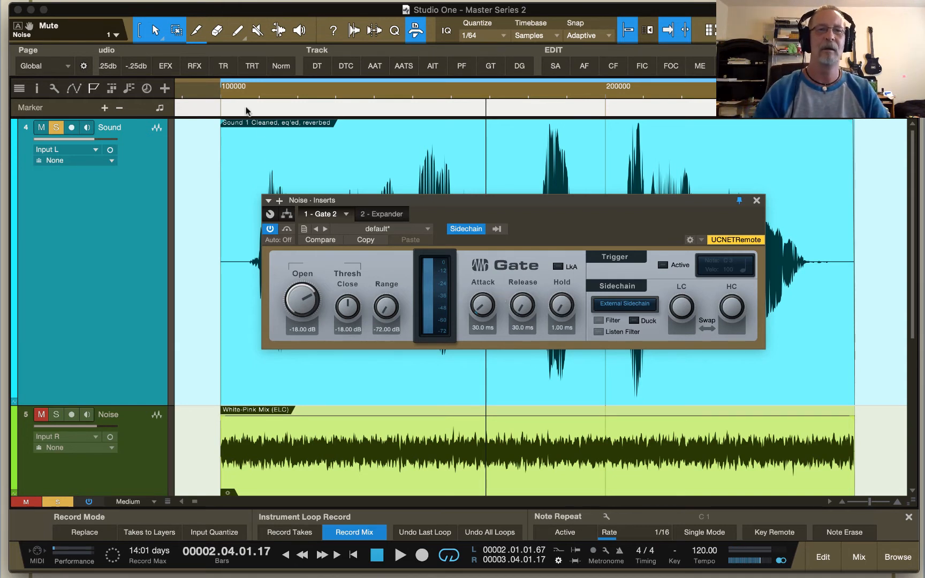
# Step: Play the loop with the Noise track soloed alongside the Sound track and lower the White-Pink Mix clip's volume moderately
pyautogui.press('space')
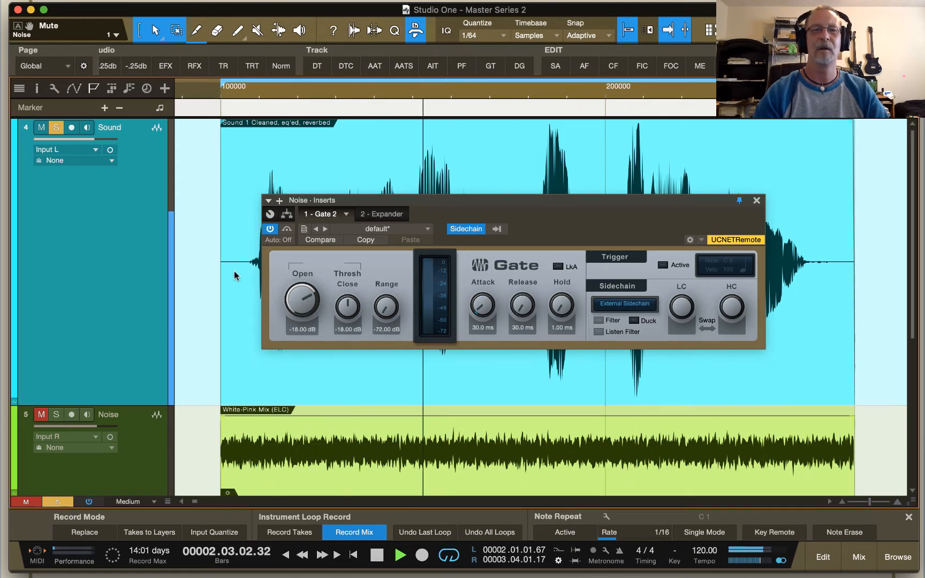
pyautogui.click(55, 414)
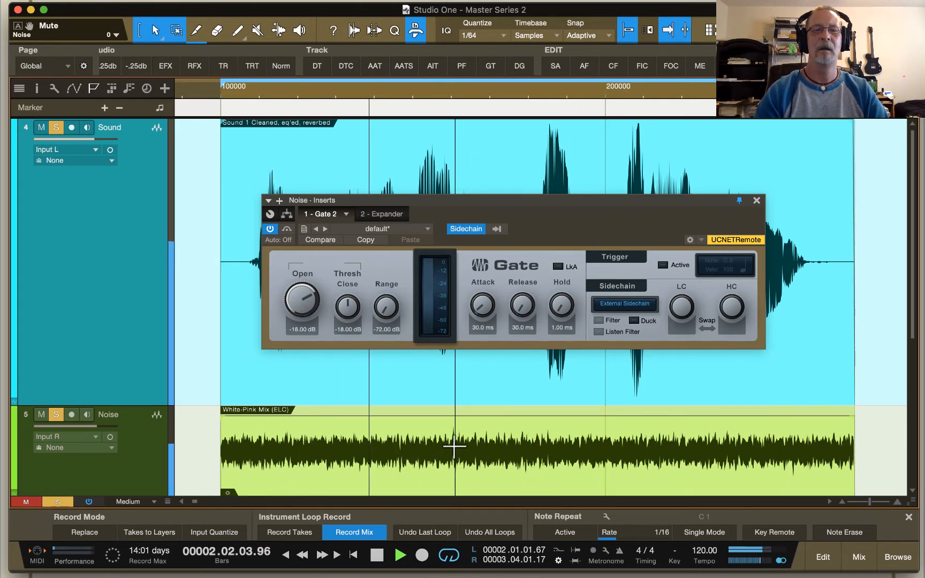
pyautogui.moveTo(491, 428); pyautogui.dragTo(501, 492)
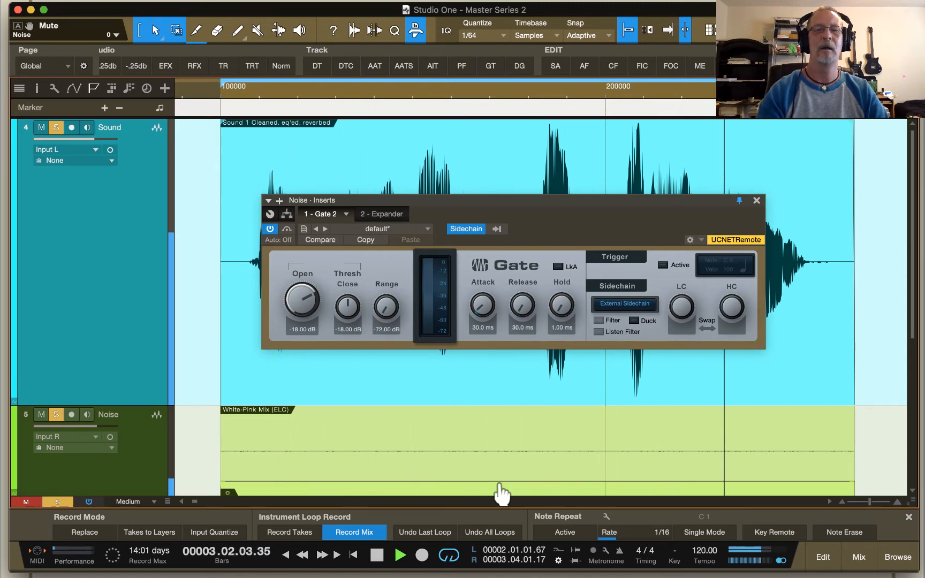
pyautogui.moveTo(502, 492); pyautogui.dragTo(501, 439)
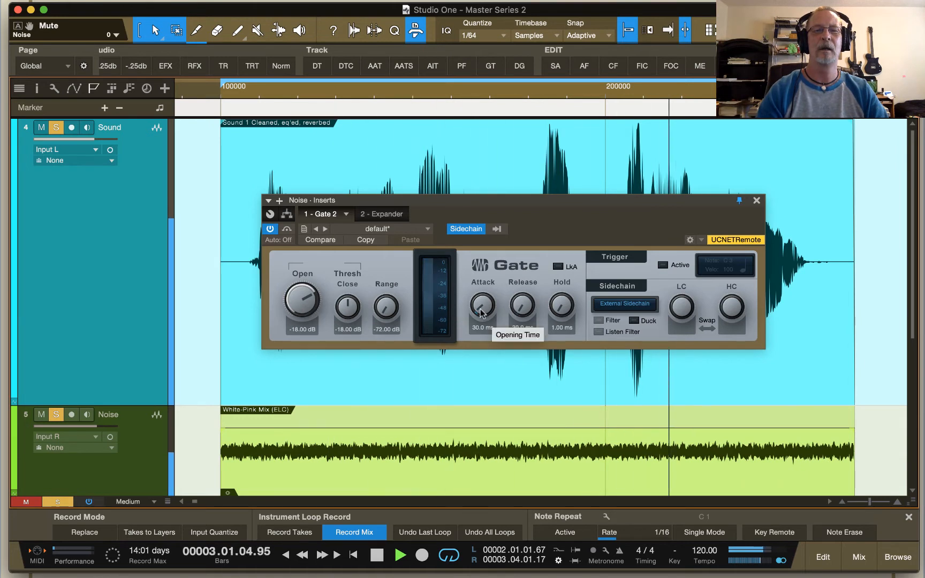
pyautogui.moveTo(480, 313); pyautogui.dragTo(521, 311)
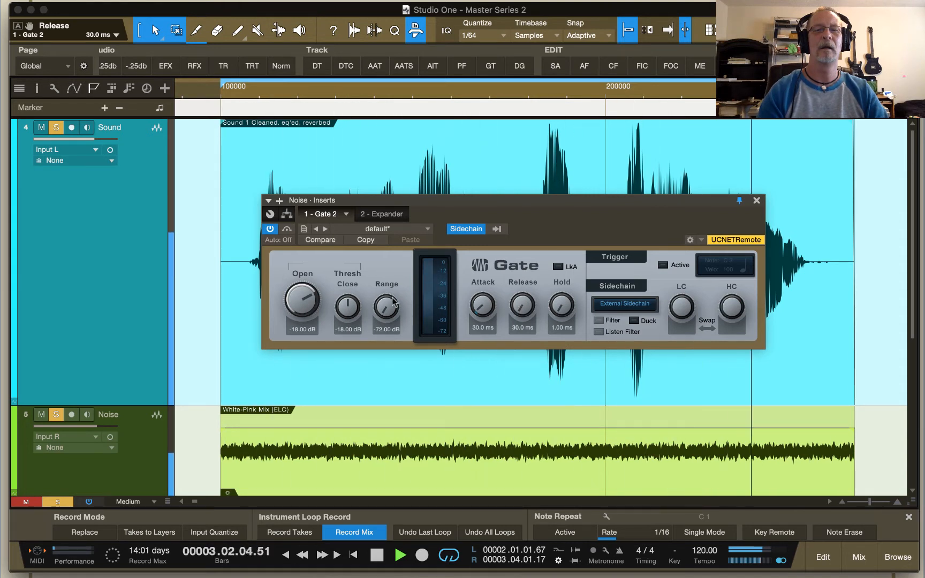
# Step: Bypass the Gate, activate the Expander on the Noise track, and lower the White-Pink Mix clip's volume slightly further
pyautogui.click(270, 229)
pyautogui.click(381, 213)
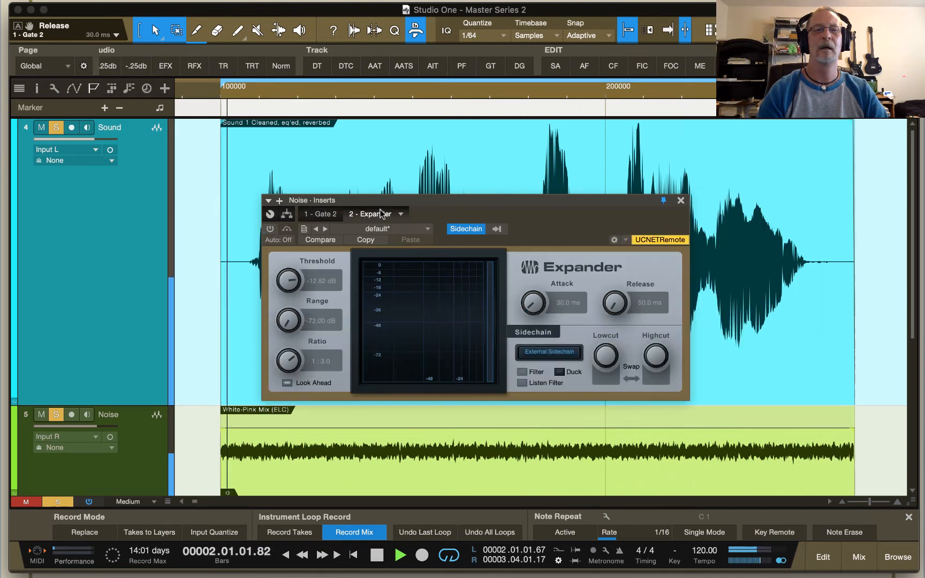
pyautogui.click(270, 229)
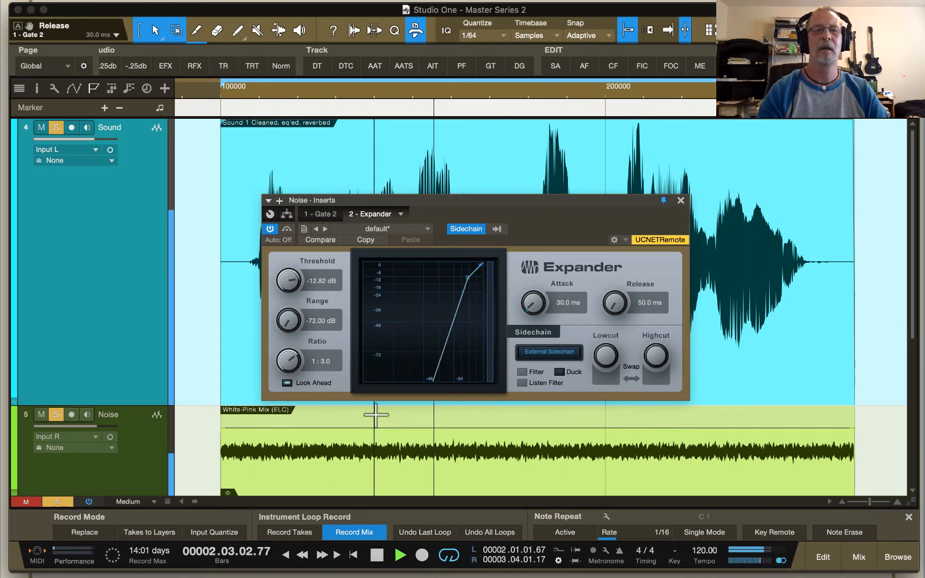
pyautogui.moveTo(418, 428); pyautogui.dragTo(421, 469)
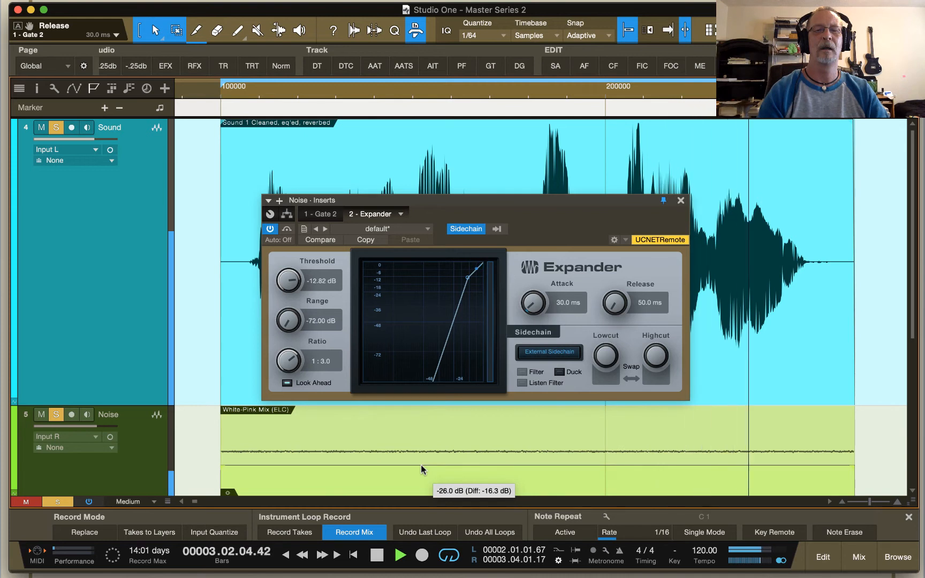
pyautogui.moveTo(420, 467); pyautogui.dragTo(423, 434)
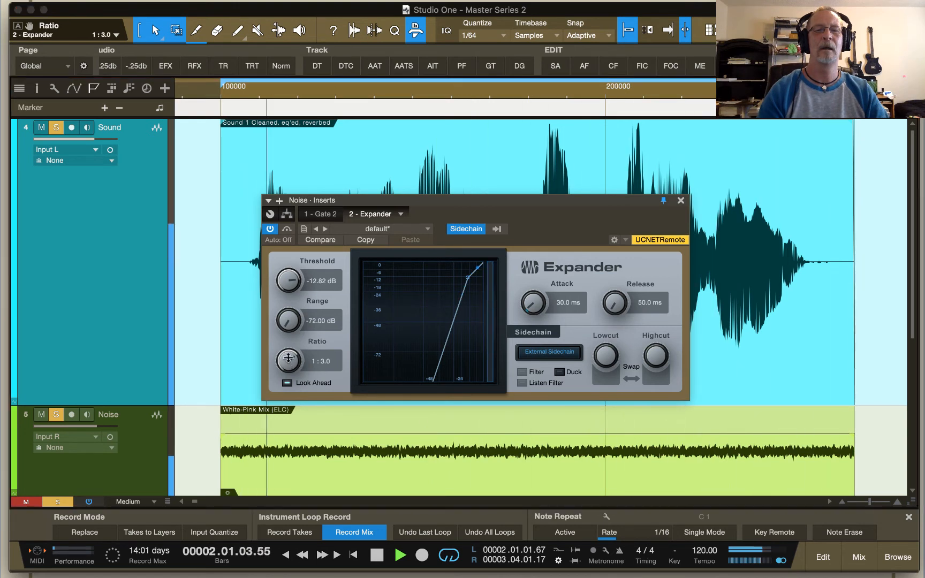
# Step: Raise the Expander's ratio to 1:20.0 while listening to the loop, and stop playback
pyautogui.scroll(-2, 288, 358)
pyautogui.moveTo(288, 361); pyautogui.dragTo(302, 324)
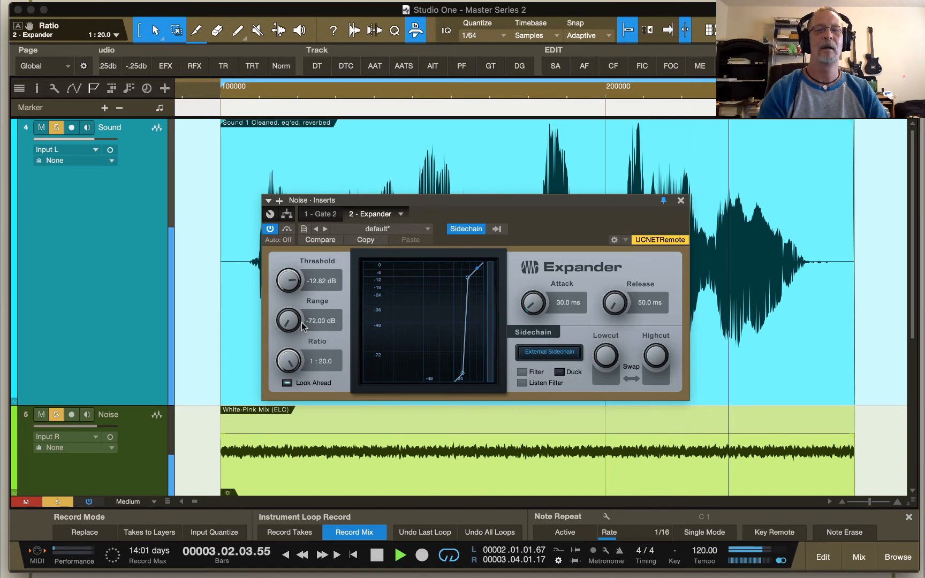
pyautogui.press('space')
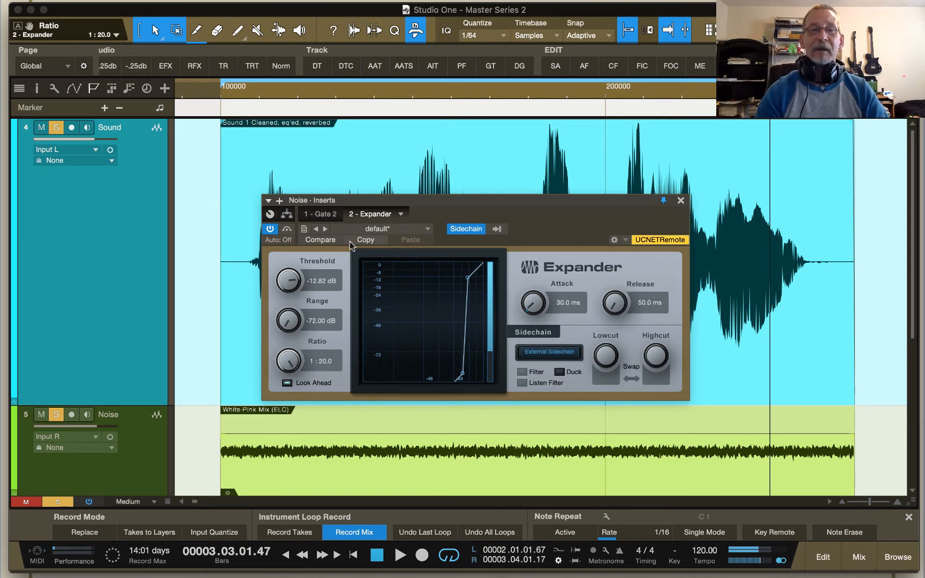
pyautogui.moveTo(283, 363); pyautogui.dragTo(312, 335)
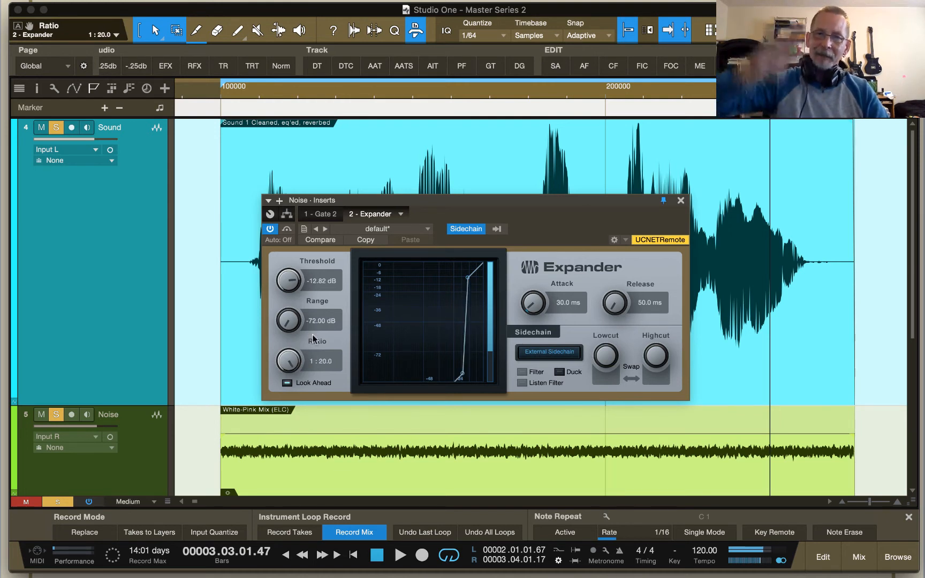
# Step: Set the Expander's ratio to 1:3.3 and threshold to -15.82 dB, trying a -25.20 dB range before setting it to -72.00 dB
pyautogui.moveTo(291, 363); pyautogui.dragTo(298, 410)
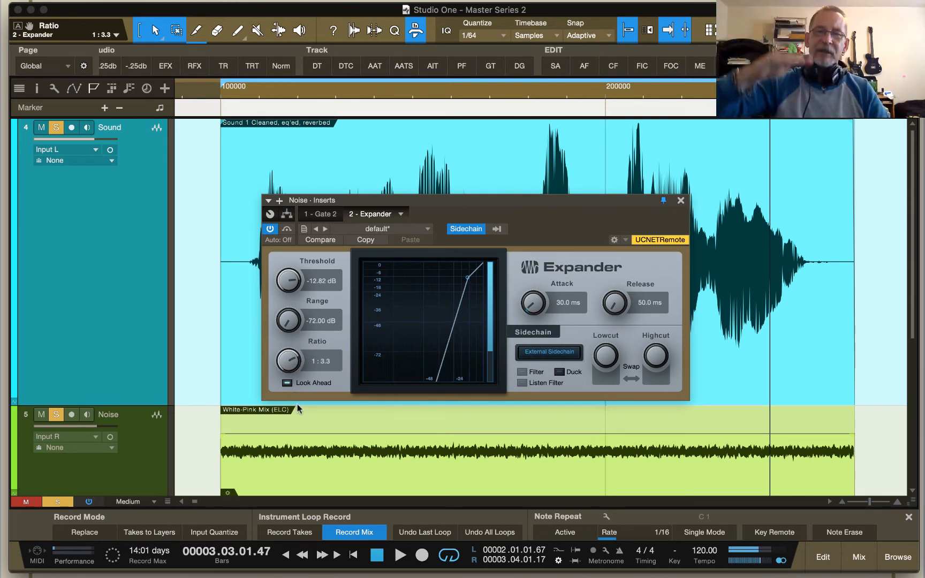
pyautogui.moveTo(282, 283); pyautogui.dragTo(305, 259)
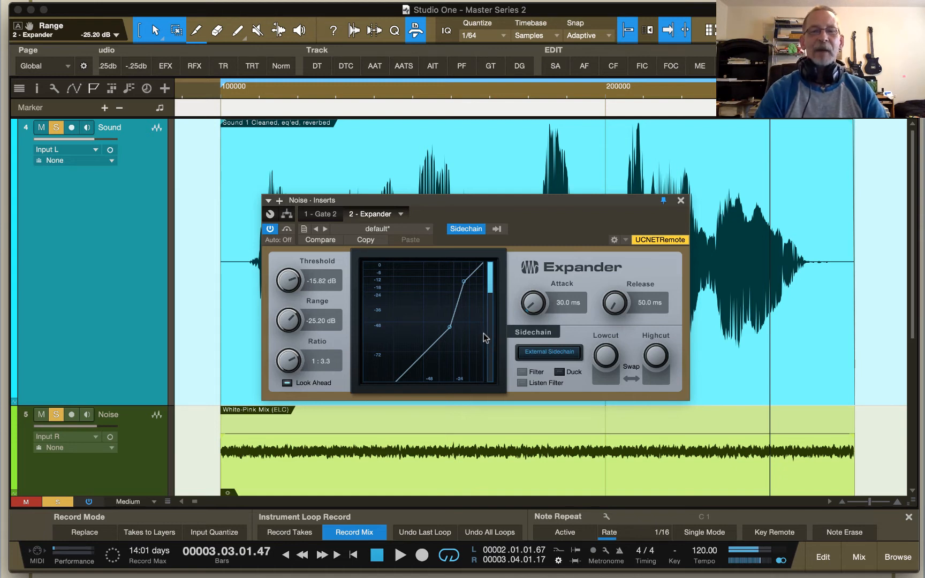
pyautogui.moveTo(289, 321); pyautogui.dragTo(284, 496)
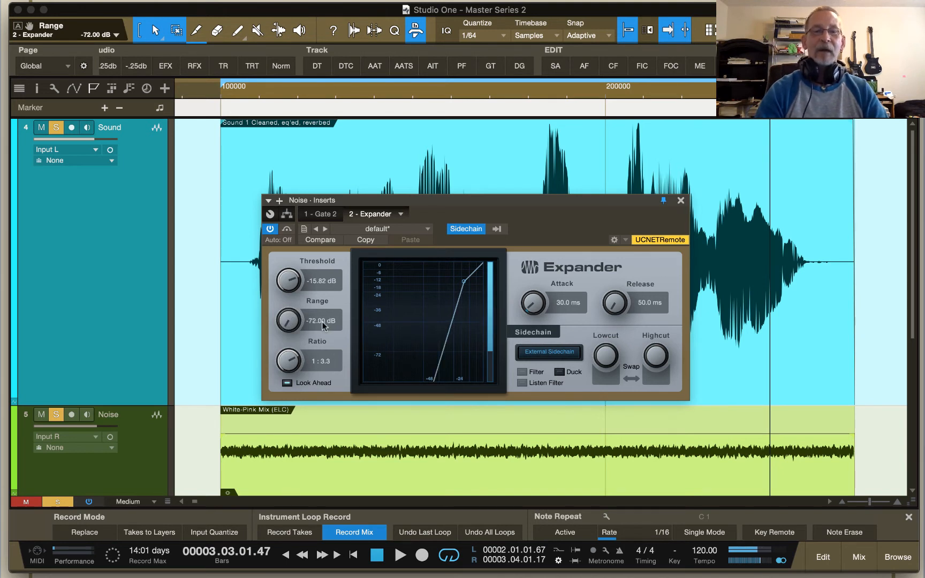
# Step: Lower the Expander's ratio to 1:2.3, trying 1:2.7 on the way
pyautogui.moveTo(287, 321); pyautogui.dragTo(312, 393)
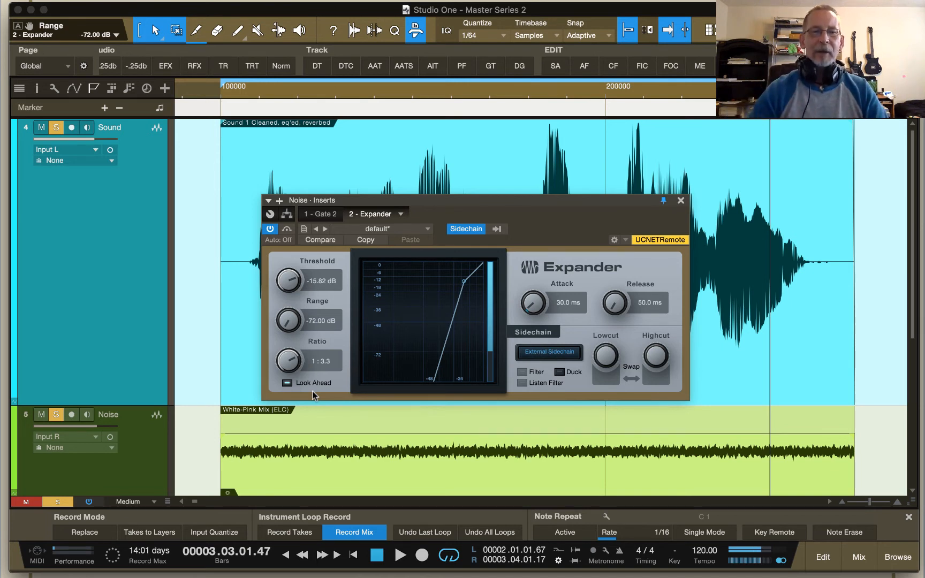
pyautogui.moveTo(290, 360); pyautogui.dragTo(297, 386)
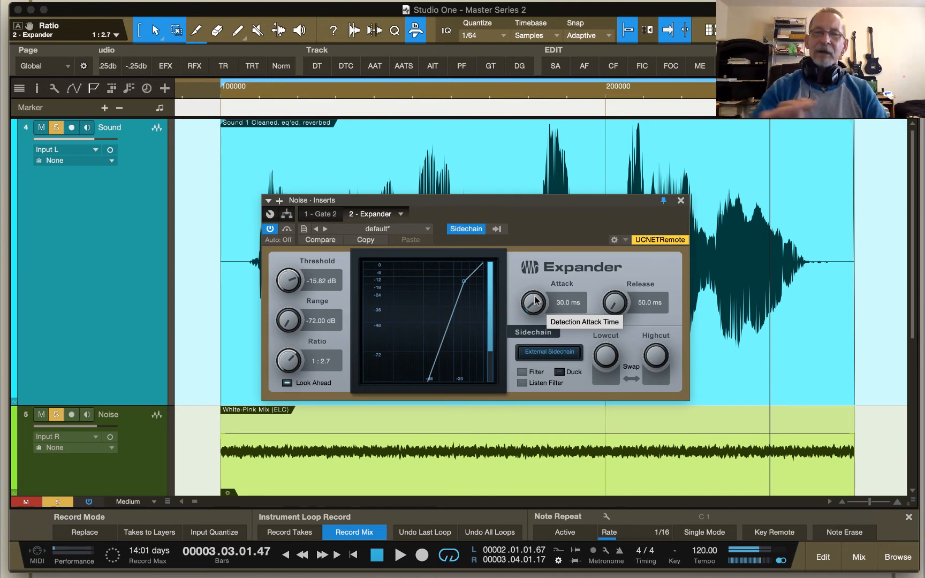
pyautogui.moveTo(288, 357); pyautogui.dragTo(287, 367)
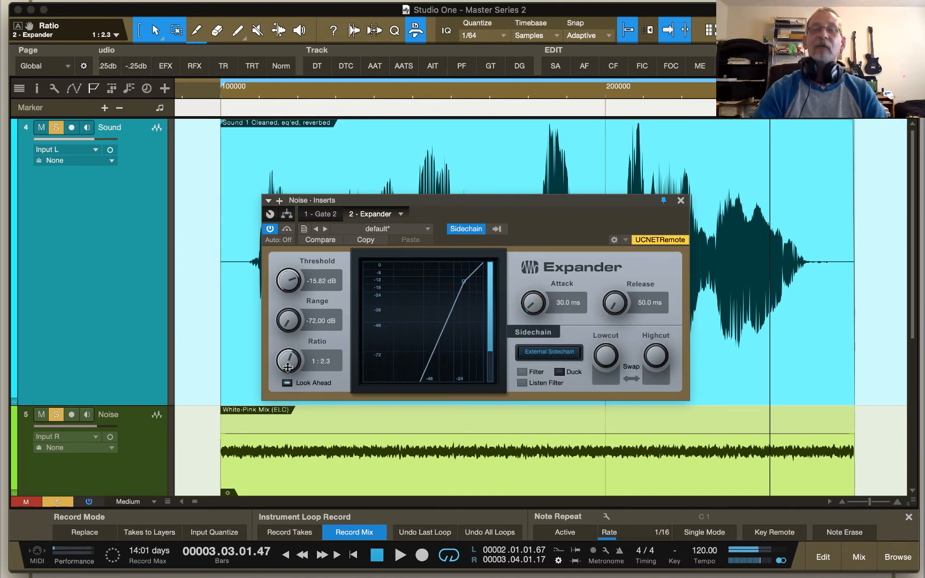
# Step: Toggle the Expander's bypass on and off, and reactivate the Gate on the Noise track
pyautogui.click(270, 229)
pyautogui.click(270, 229)
pyautogui.click(324, 214)
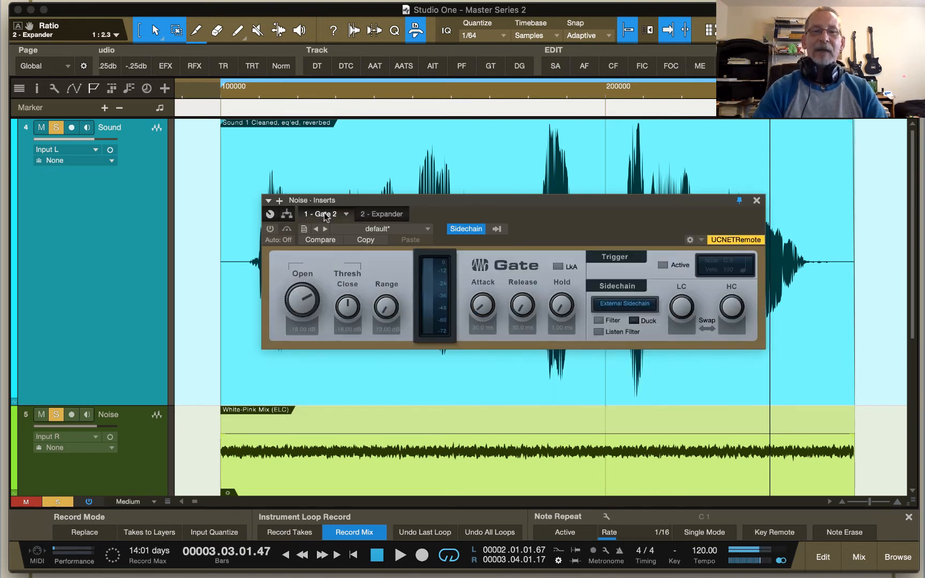
pyautogui.click(270, 229)
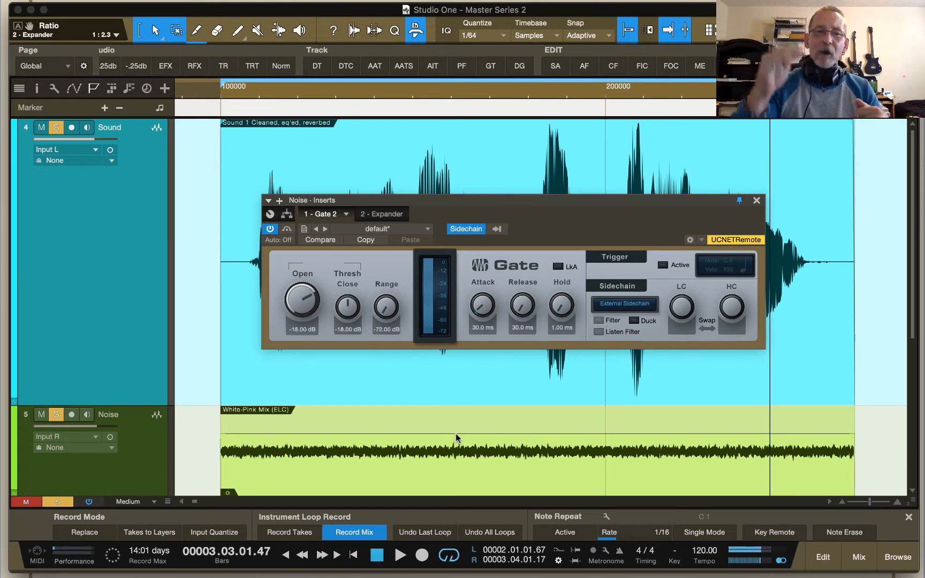
# Step: Reposition the plug-in window above the Noise track, lower the White-Pink Mix clip's volume to -28.6 dB, and raise it slightly
pyautogui.moveTo(460, 204); pyautogui.dragTo(417, 330)
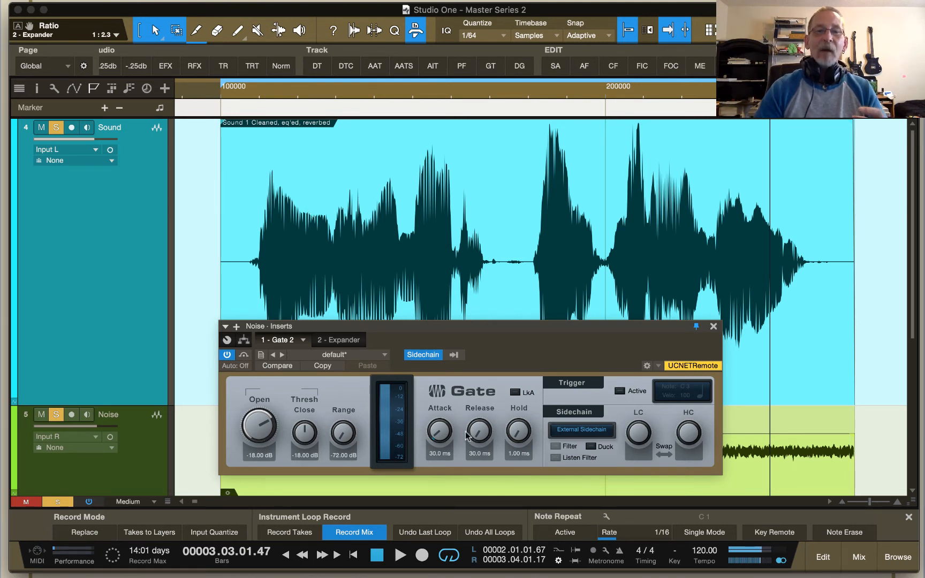
pyautogui.moveTo(480, 322); pyautogui.dragTo(624, 169)
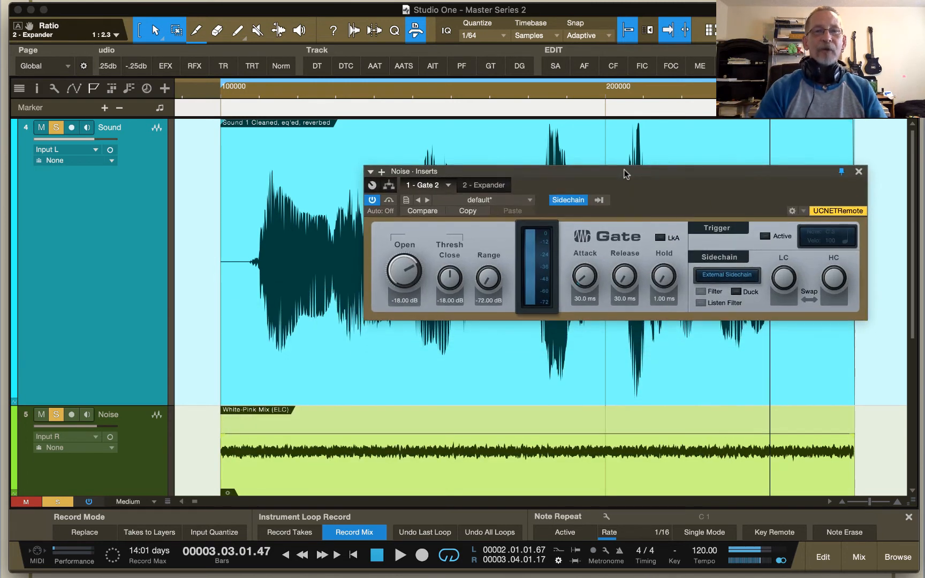
pyautogui.moveTo(535, 432); pyautogui.dragTo(541, 472)
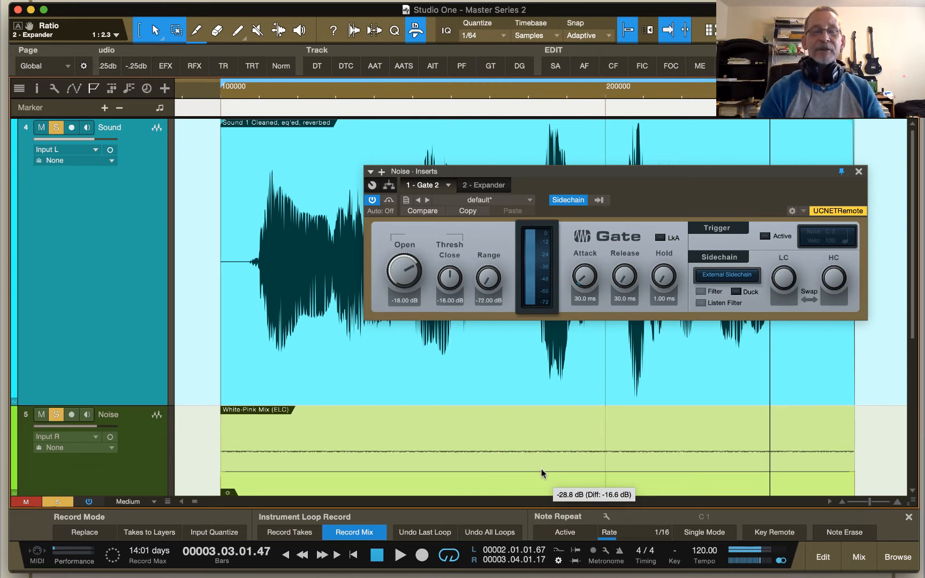
pyautogui.moveTo(541, 470); pyautogui.dragTo(541, 470)
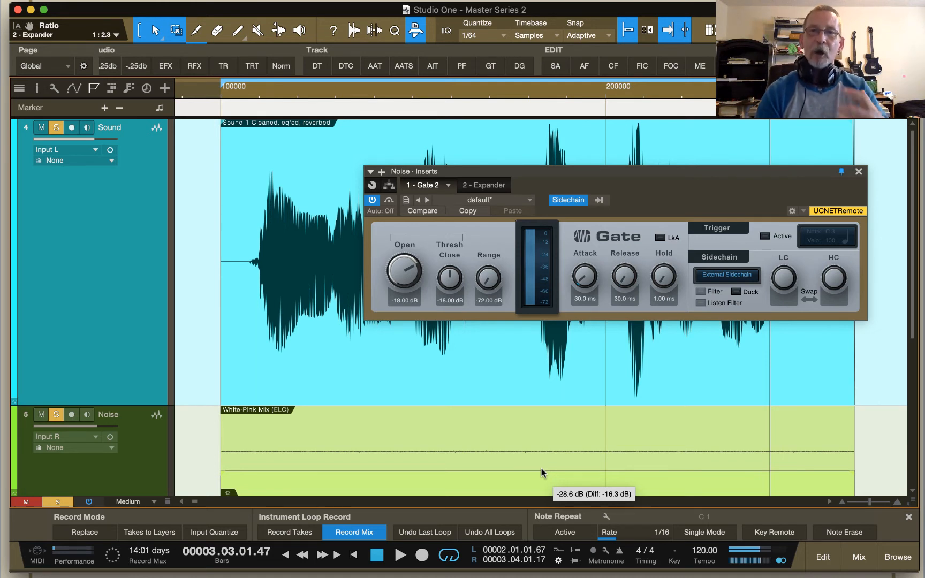
pyautogui.moveTo(541, 468); pyautogui.dragTo(541, 469)
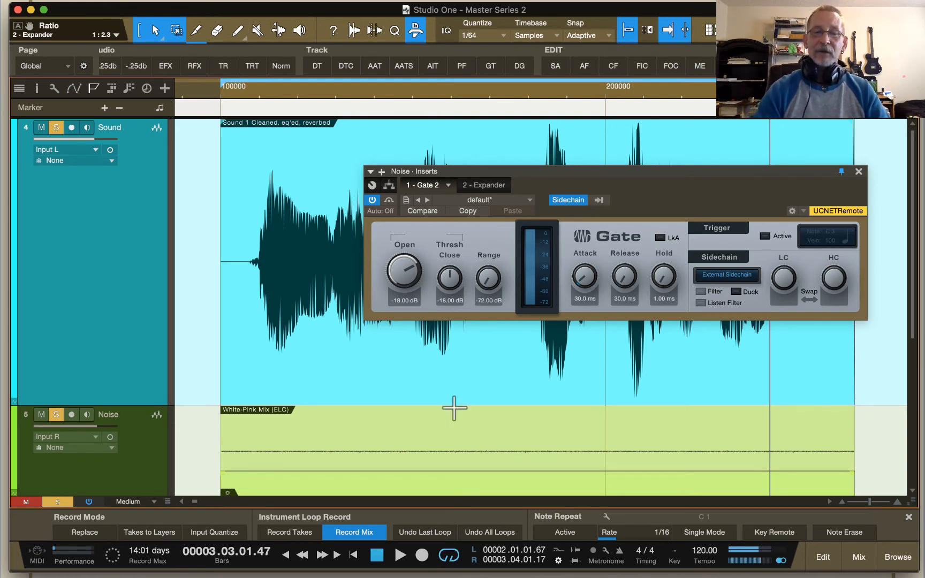
pyautogui.moveTo(443, 472); pyautogui.dragTo(445, 462)
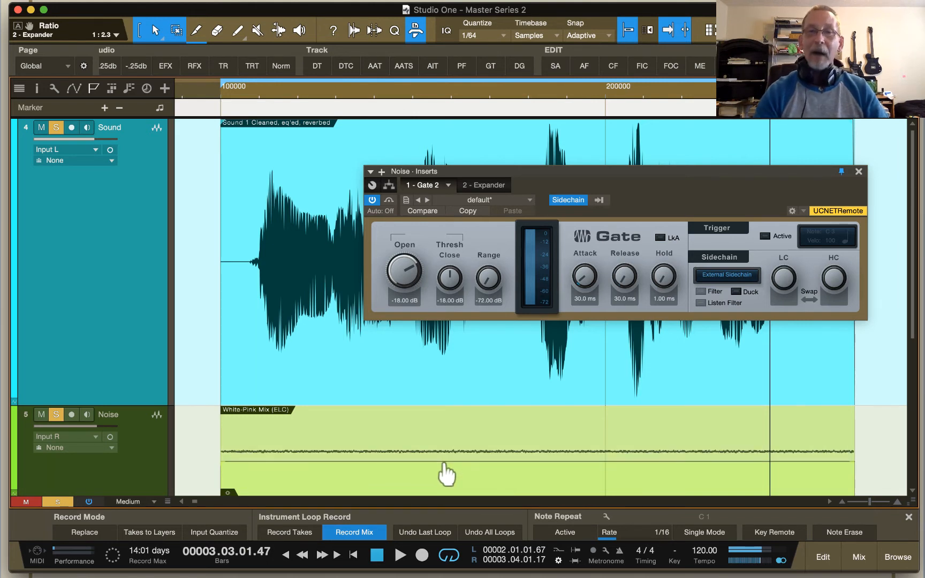
# Step: Split the White-Pink Mix clip into three parts, raise the middle part's volume, and lower the last part's volume slightly
pyautogui.press('3')
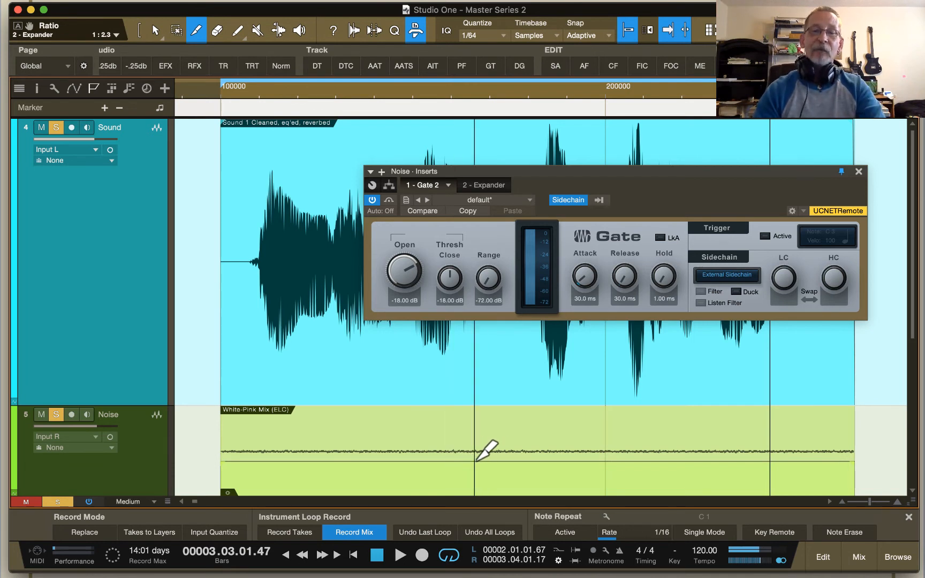
pyautogui.click(494, 459)
pyautogui.click(712, 459)
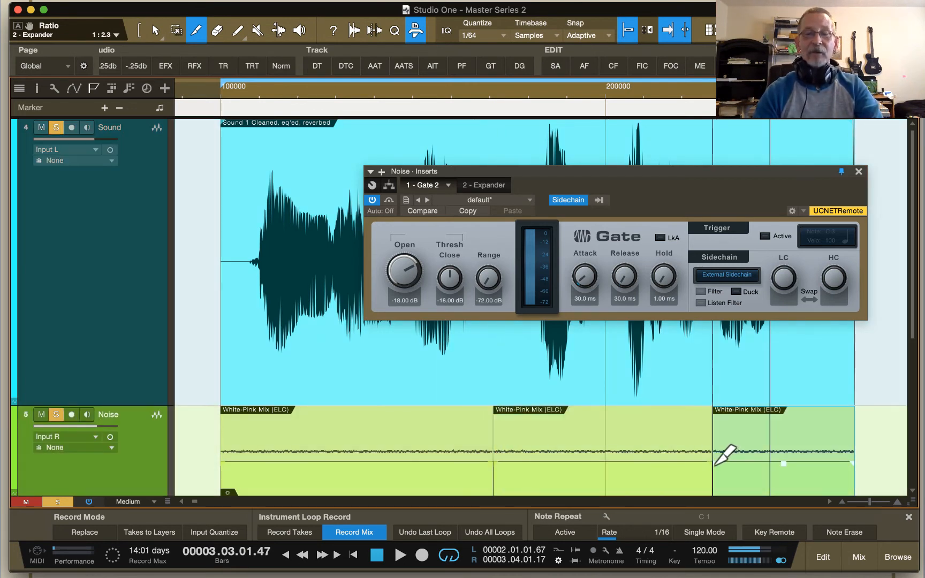
pyautogui.press('1')
pyautogui.moveTo(646, 472); pyautogui.dragTo(650, 465)
pyautogui.moveTo(749, 471); pyautogui.dragTo(752, 476)
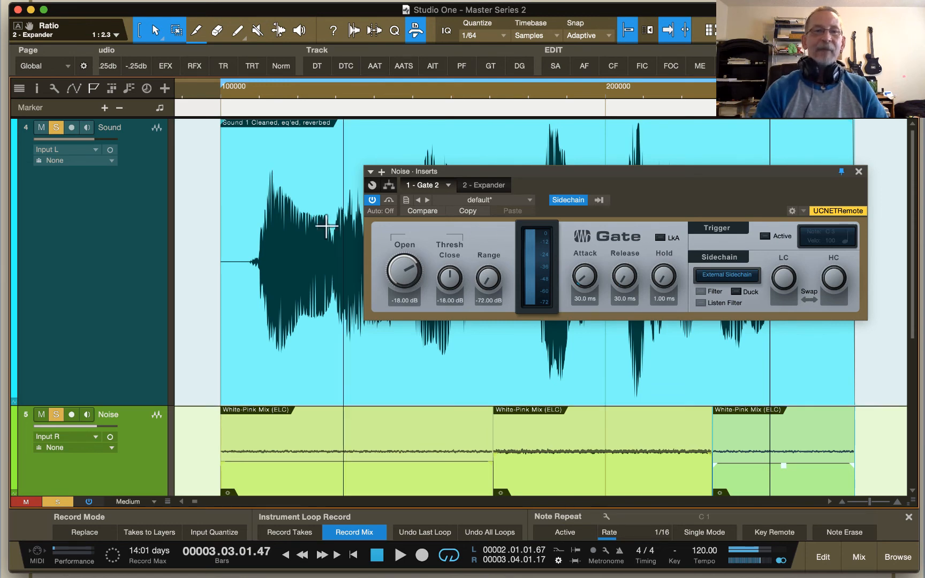
# Step: Show the Sound track in the Inspector and examine the sidechain source lists of the Noise track's Gate and Expander
pyautogui.click(130, 230)
pyautogui.click(38, 89)
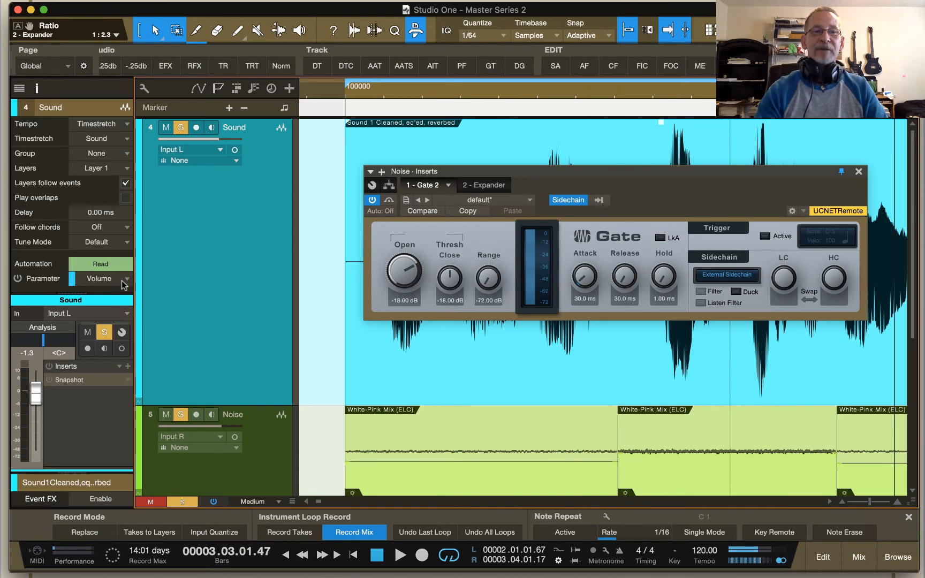
pyautogui.click(598, 200)
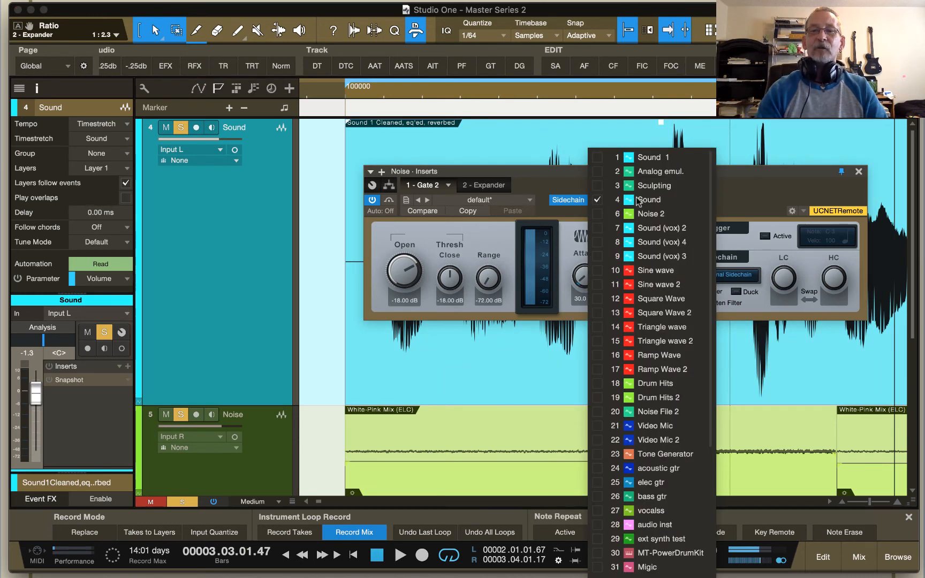
pyautogui.click(568, 174)
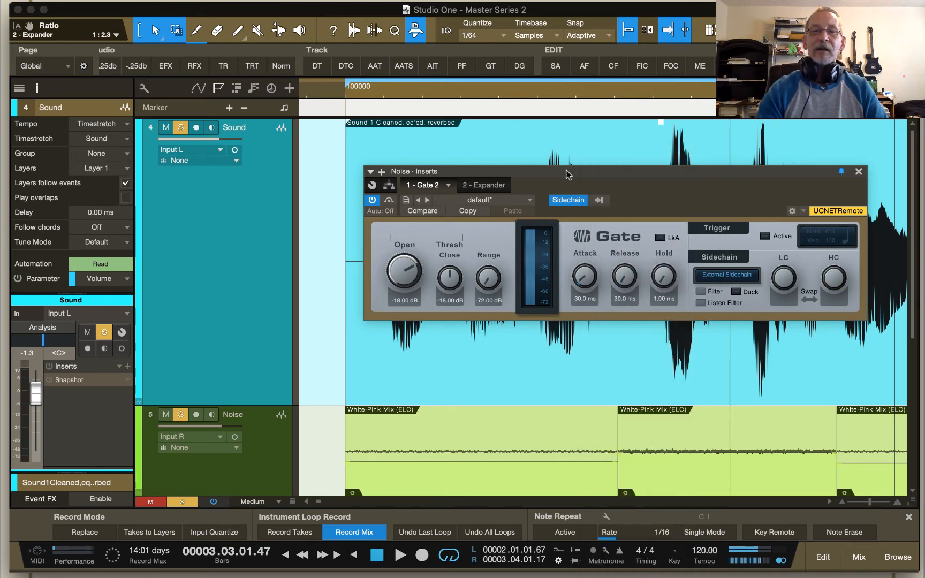
pyautogui.click(485, 185)
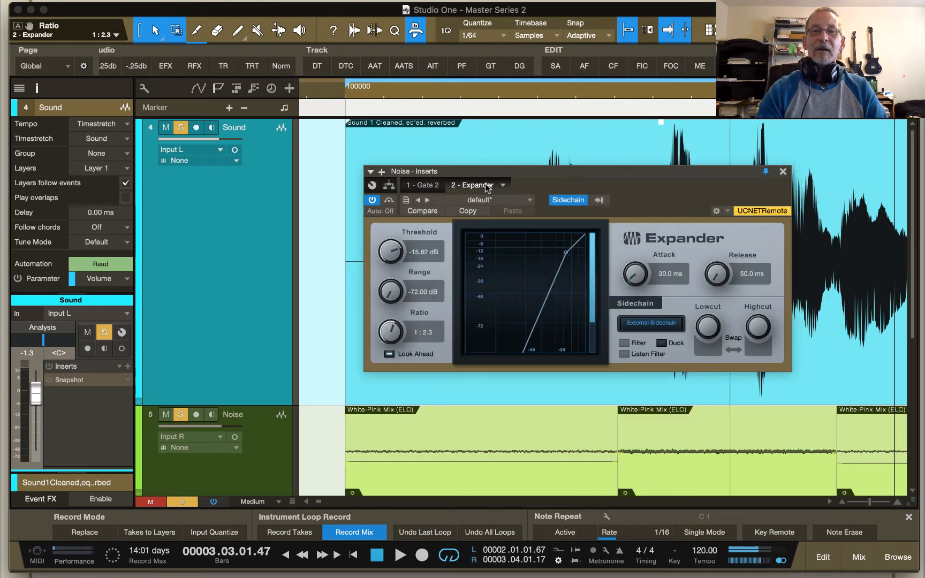
pyautogui.click(599, 200)
pyautogui.click(556, 178)
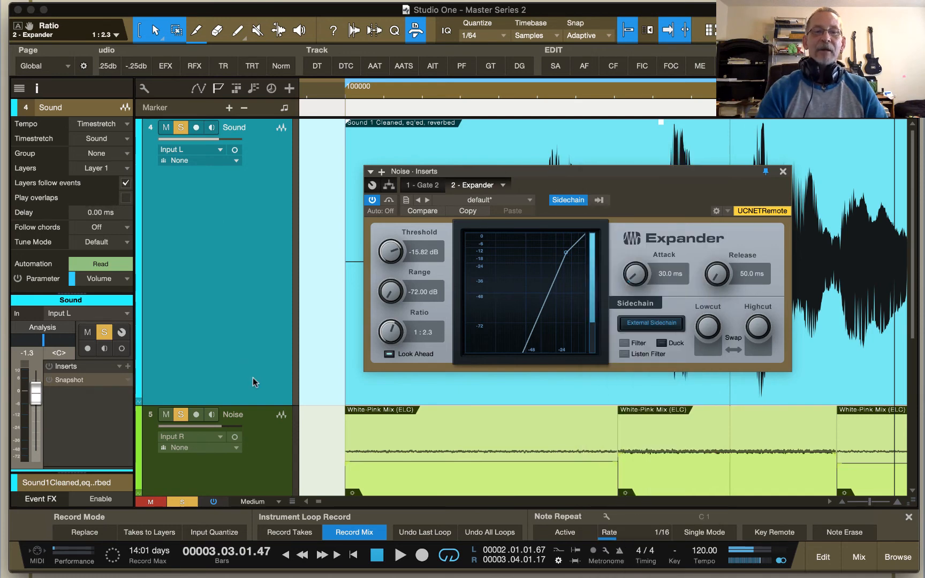
# Step: Examine the Noise track's inserts in the Inspector, return to the Sound track, and shift the plug-in window off its waveform's right part
pyautogui.click(260, 420)
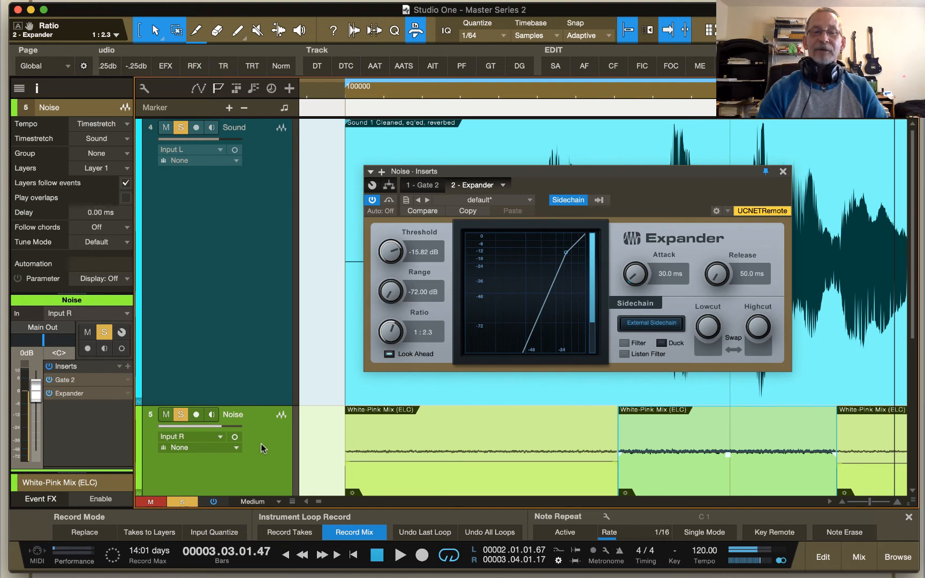
pyautogui.click(248, 375)
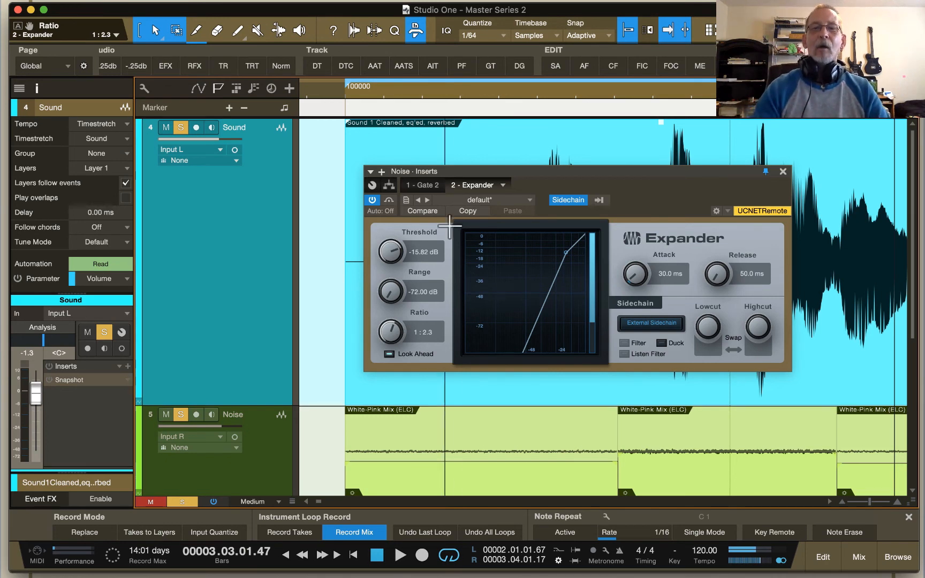
pyautogui.click(557, 171)
pyautogui.moveTo(559, 171); pyautogui.dragTo(489, 182)
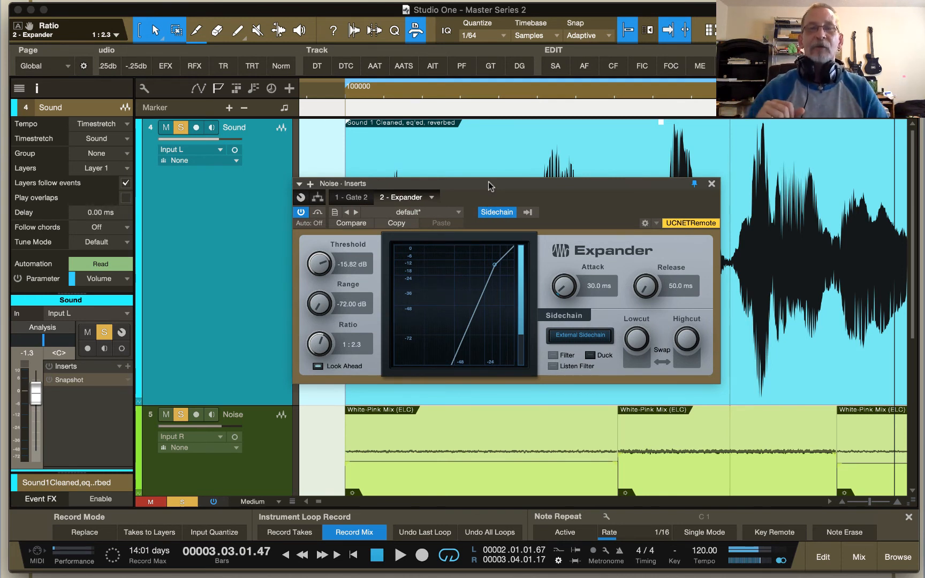
# Step: Compare the Gate's and Expander's settings with the Sound track's waveform and the Noise clips beneath it
pyautogui.click(359, 197)
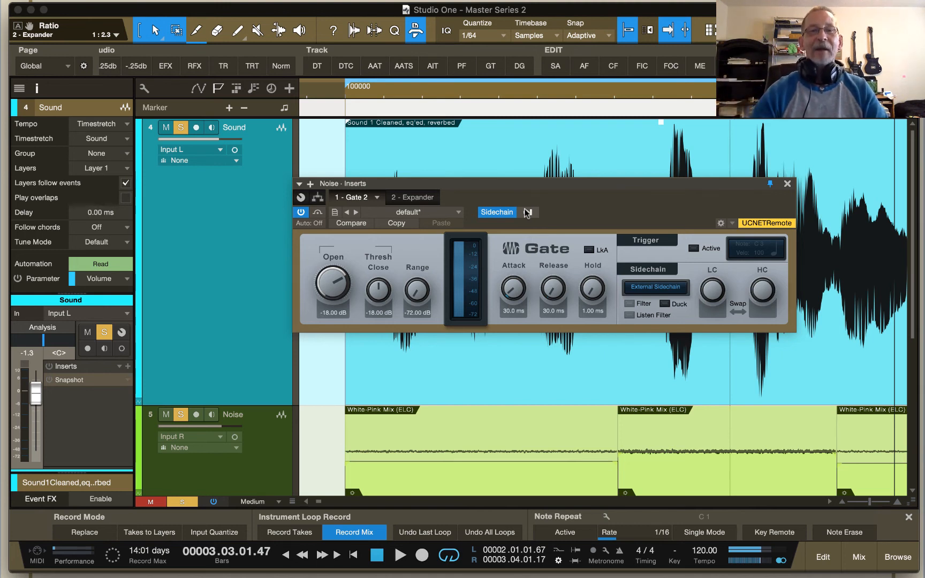
pyautogui.click(412, 197)
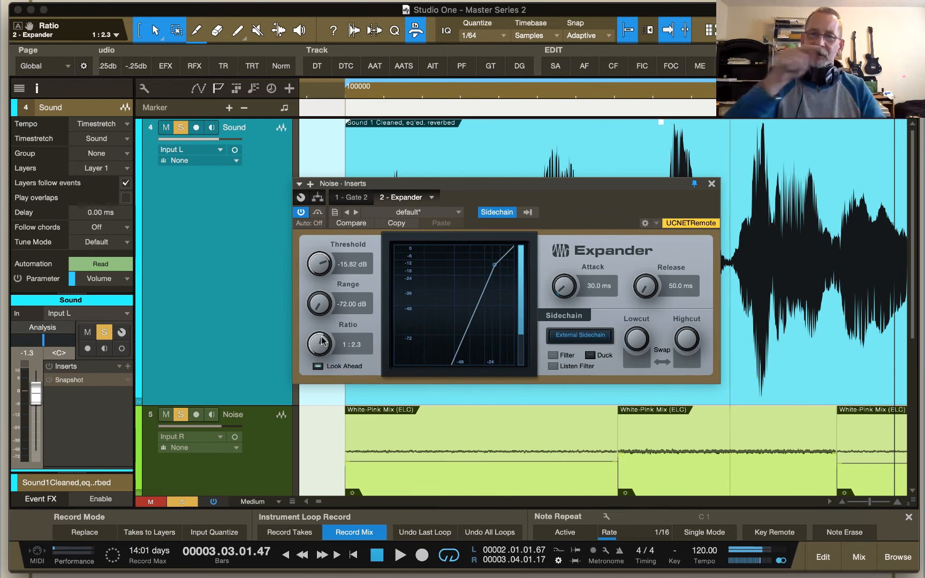
pyautogui.moveTo(460, 198); pyautogui.dragTo(432, 361)
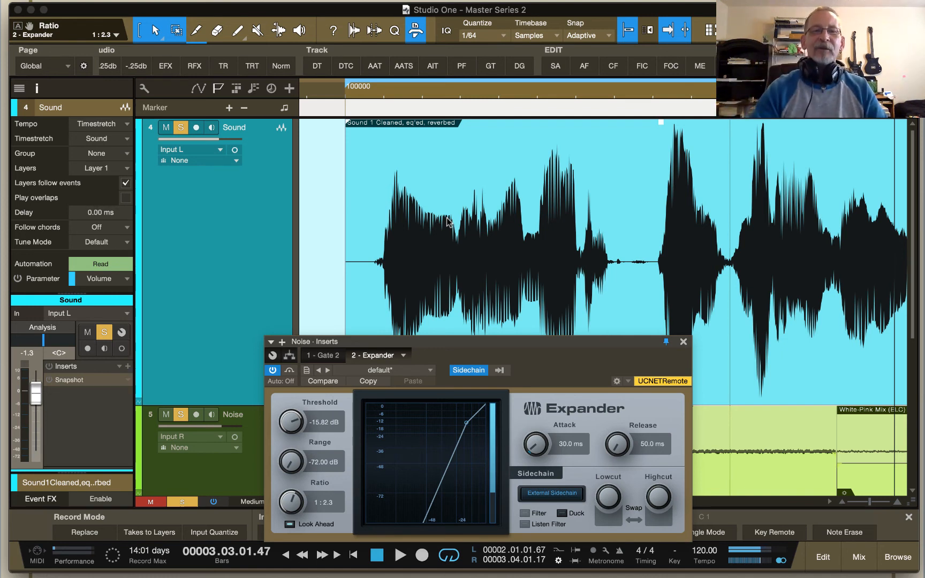
pyautogui.click(324, 356)
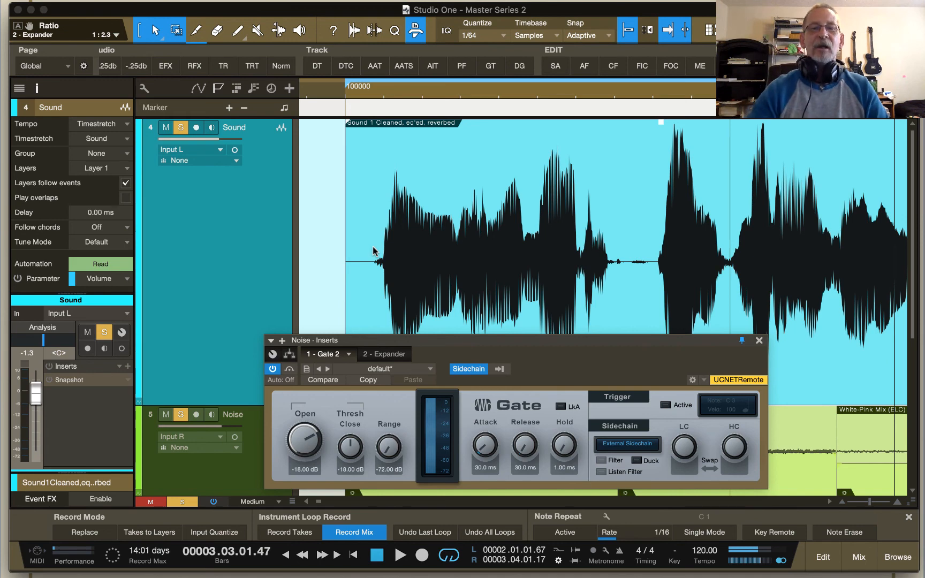
pyautogui.moveTo(536, 344); pyautogui.dragTo(529, 245)
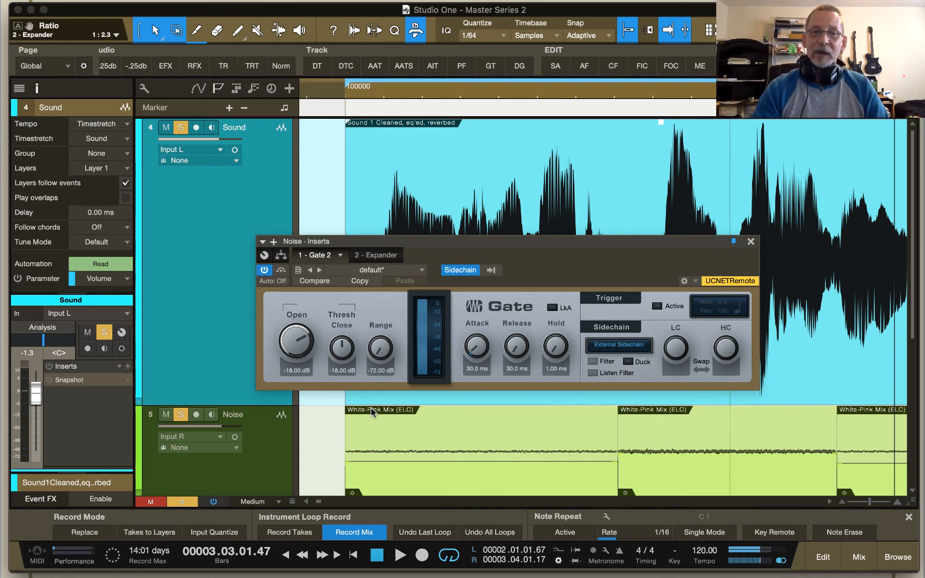
pyautogui.click(381, 256)
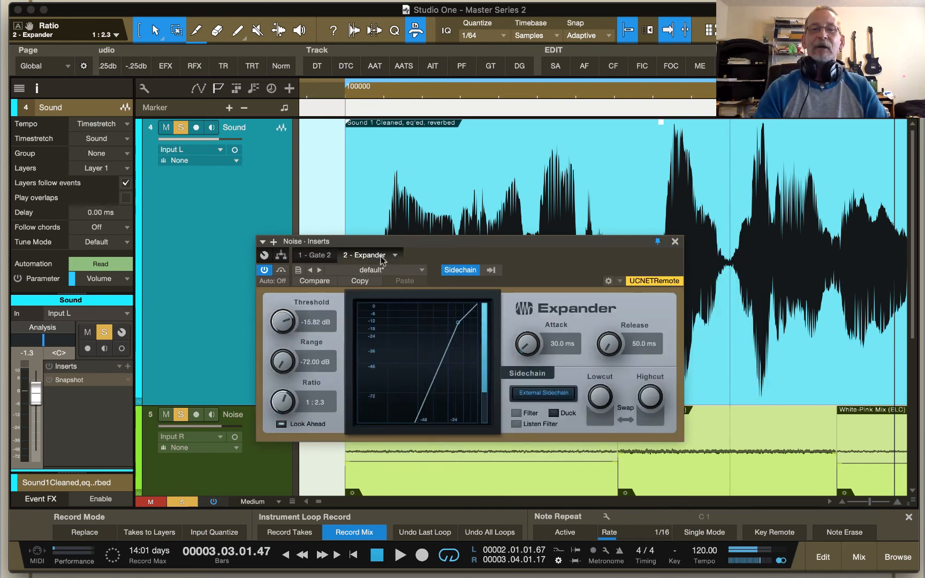
pyautogui.moveTo(431, 197); pyautogui.dragTo(433, 194)
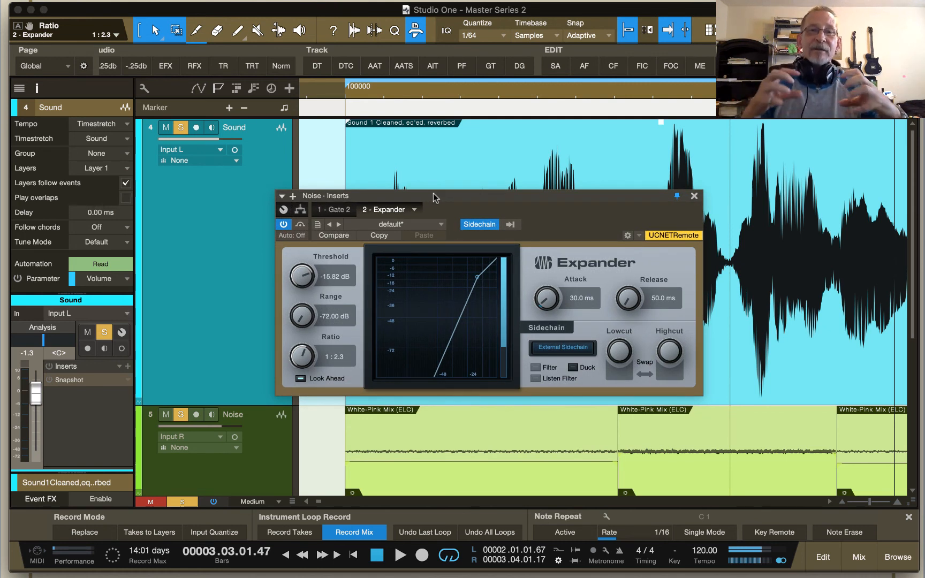
pyautogui.moveTo(433, 193); pyautogui.dragTo(436, 306)
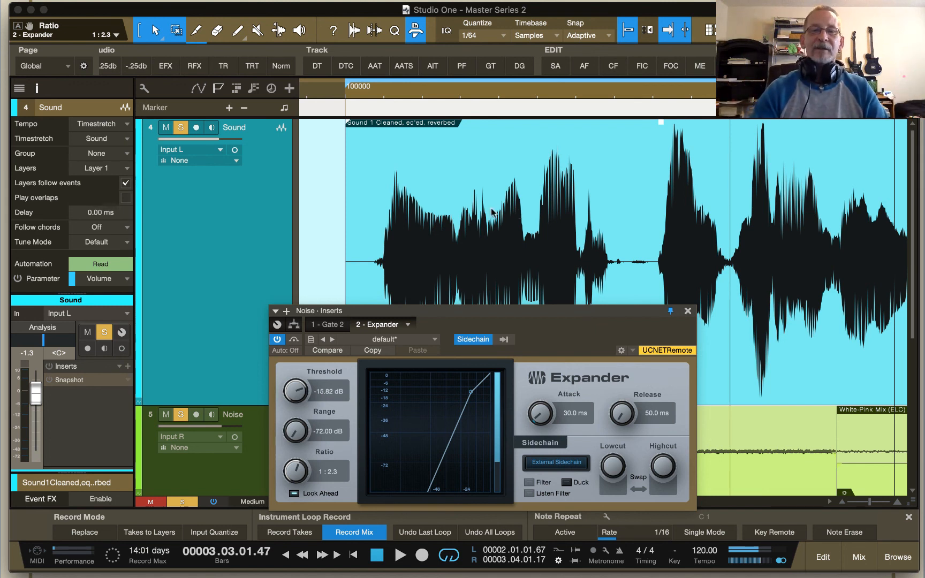
pyautogui.moveTo(471, 311); pyautogui.dragTo(472, 218)
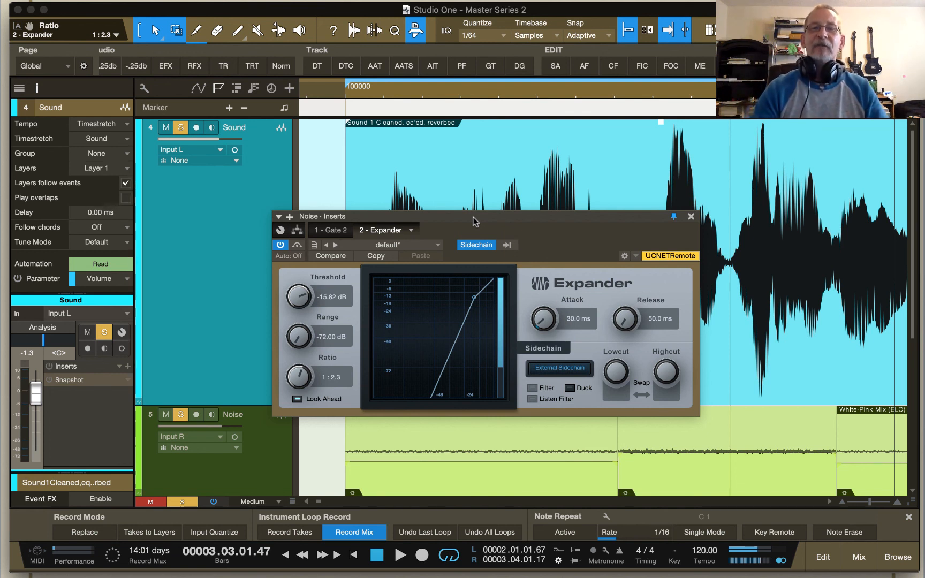
# Step: Switch the Gate's Duck option on and back off, and move the plug-in window slightly lower
pyautogui.click(330, 229)
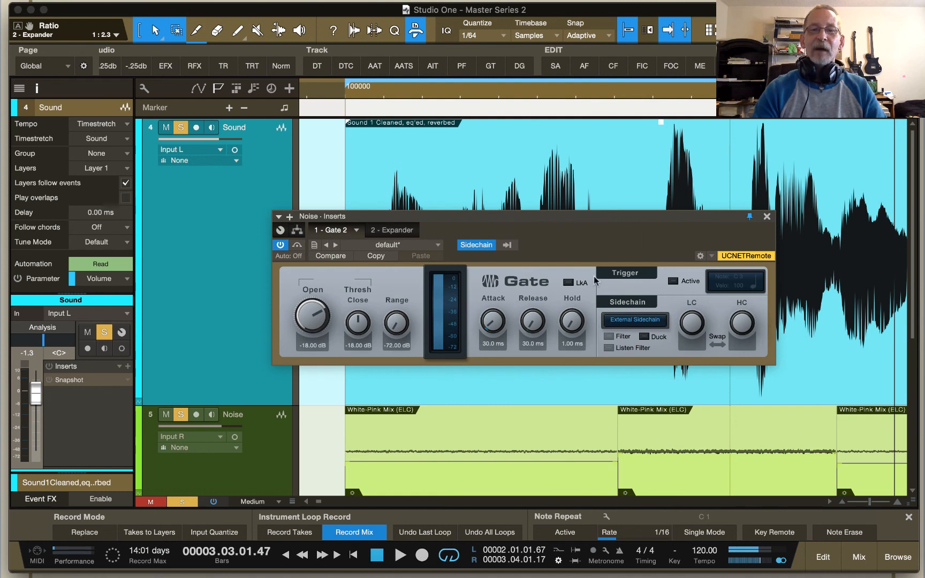
pyautogui.click(645, 338)
pyautogui.click(644, 339)
pyautogui.moveTo(596, 218); pyautogui.dragTo(577, 253)
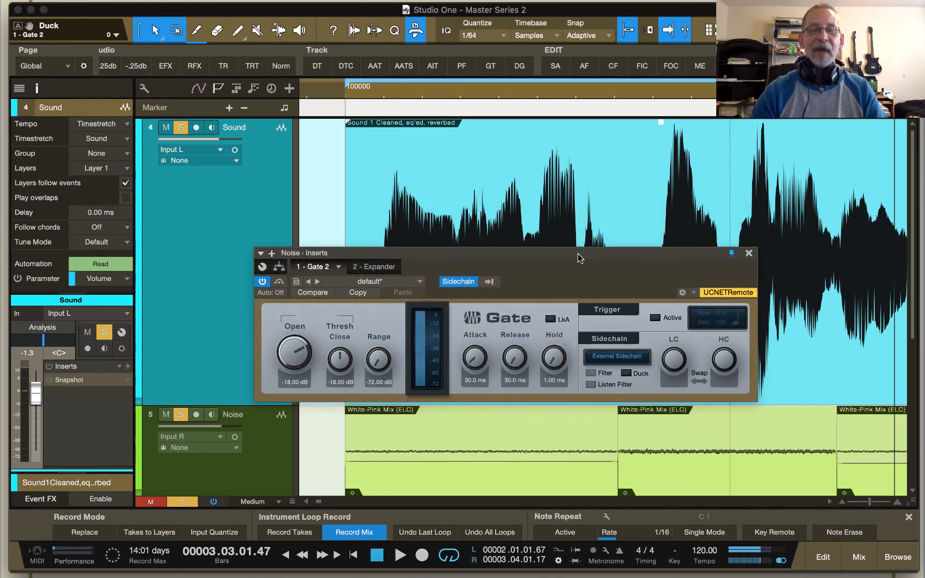